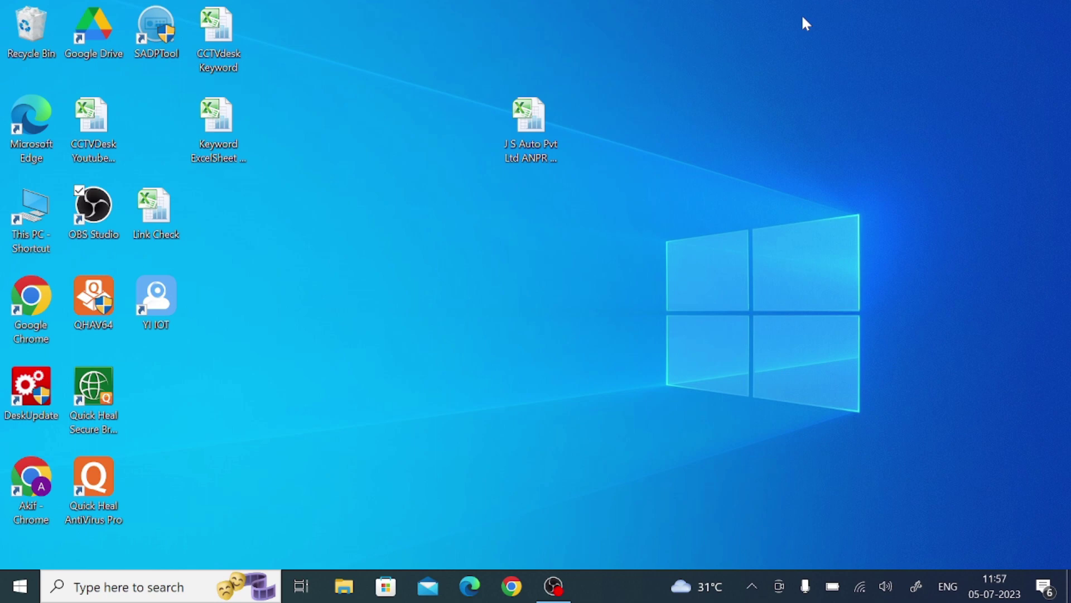
Search Google in a new Chrome window for 'sannce home on computer'.
{"action": "left_click", "coordinate": [510, 596]}
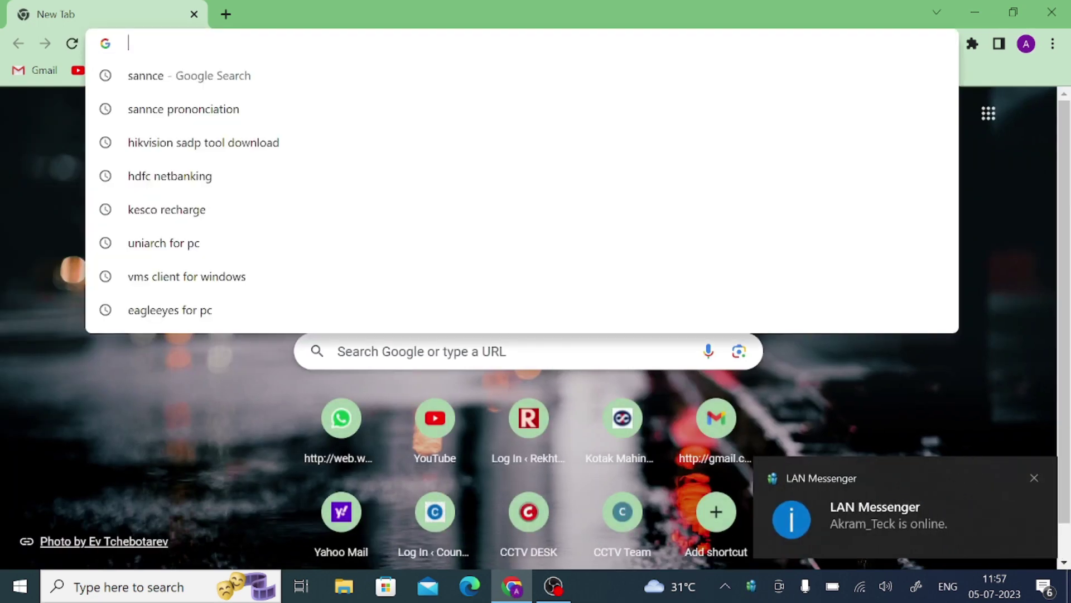
{"action": "type", "text": "sannce"}
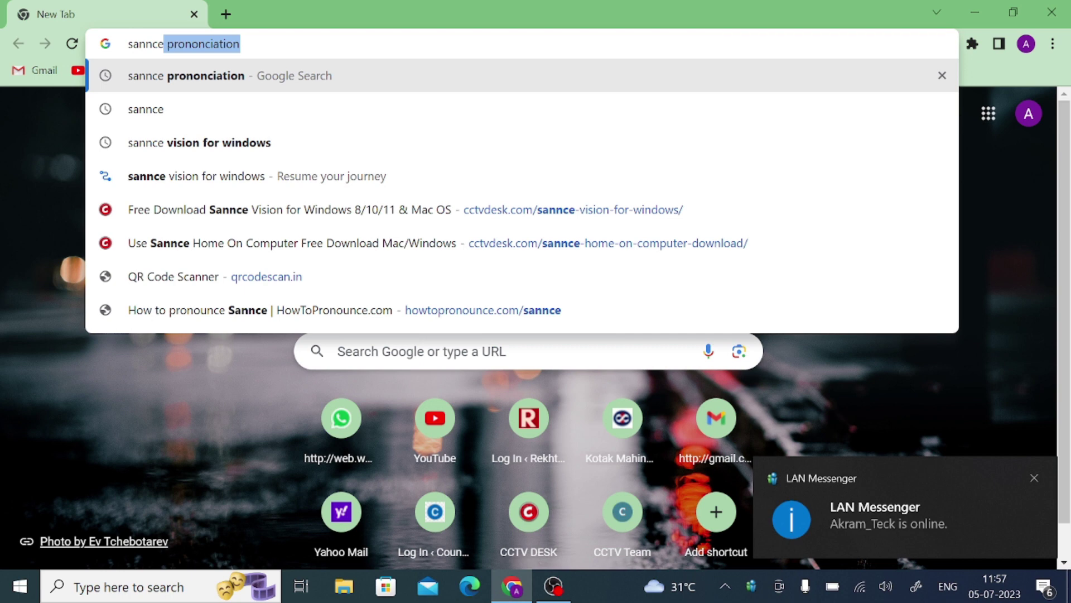
{"action": "type", "text": " h"}
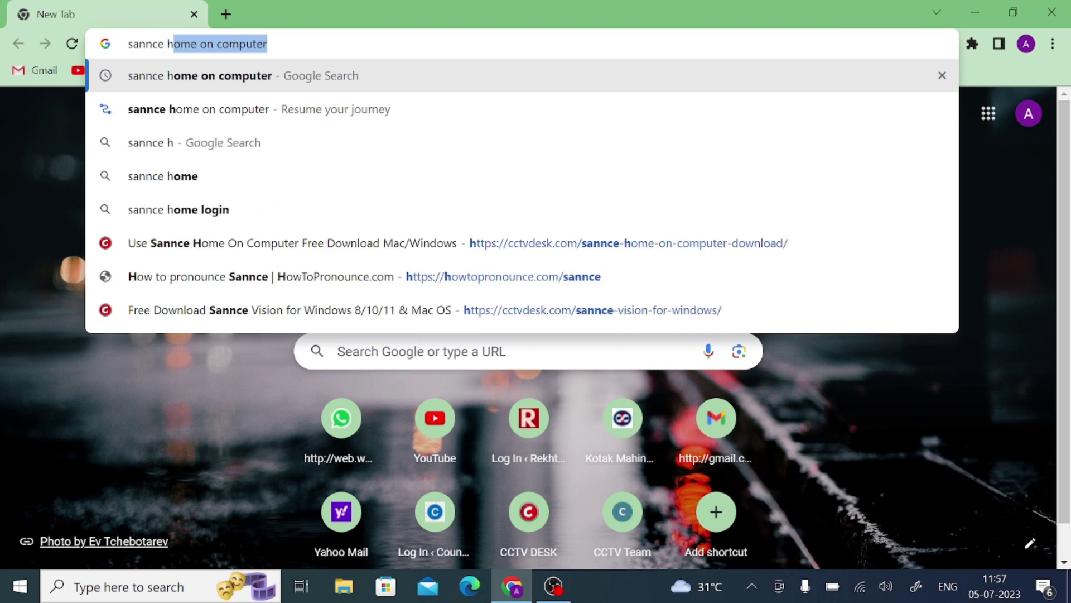
{"action": "type", "text": "ome"}
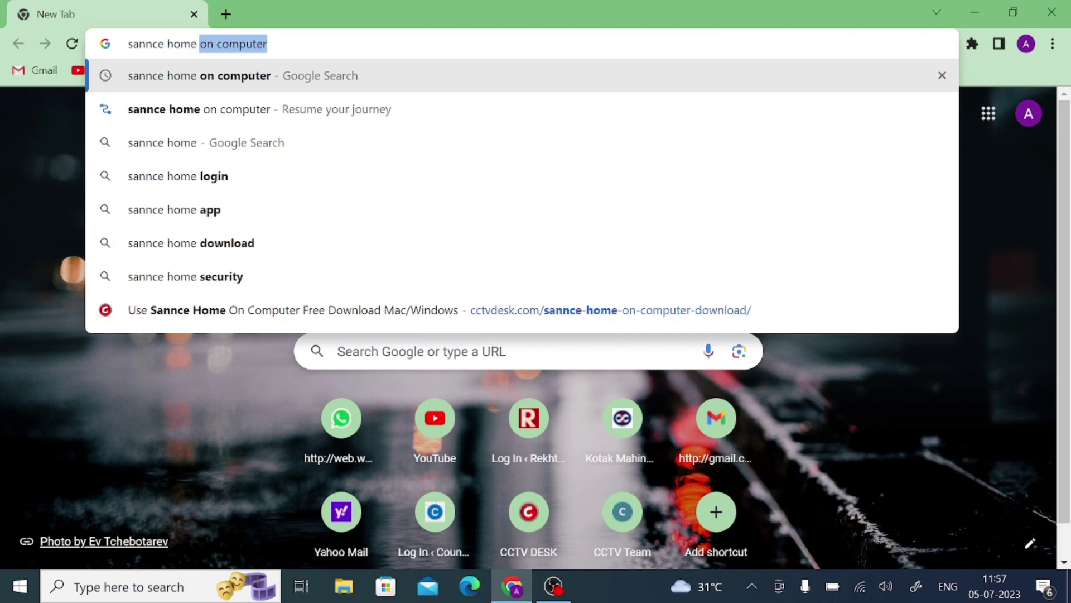
{"action": "key", "text": "Right"}
{"action": "key", "text": "Return"}
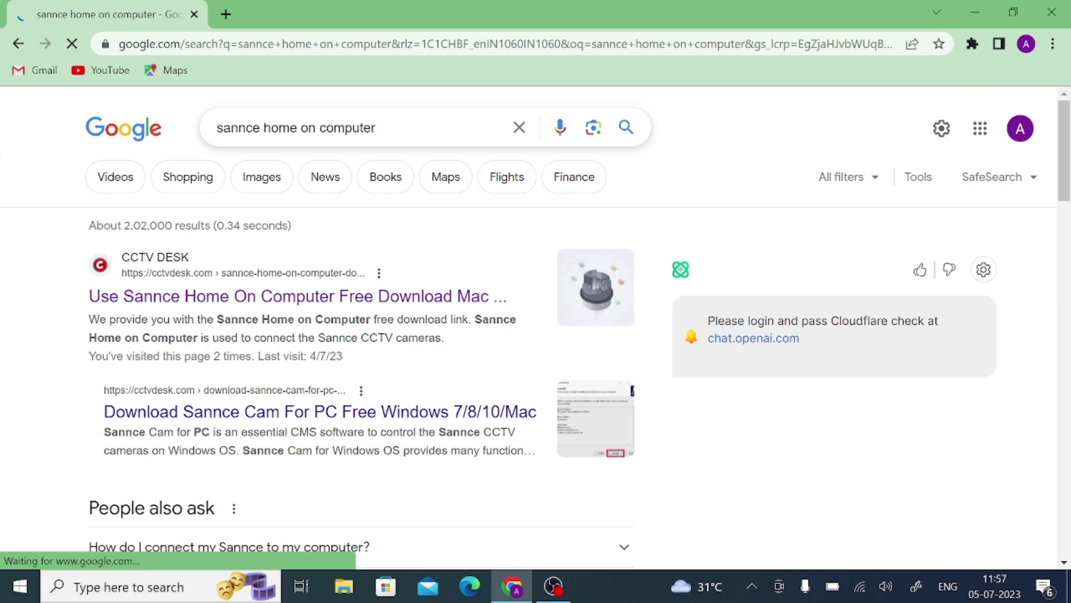
{"action": "scroll", "coordinate": [314, 279], "scroll_direction": "down", "scroll_amount": 3}
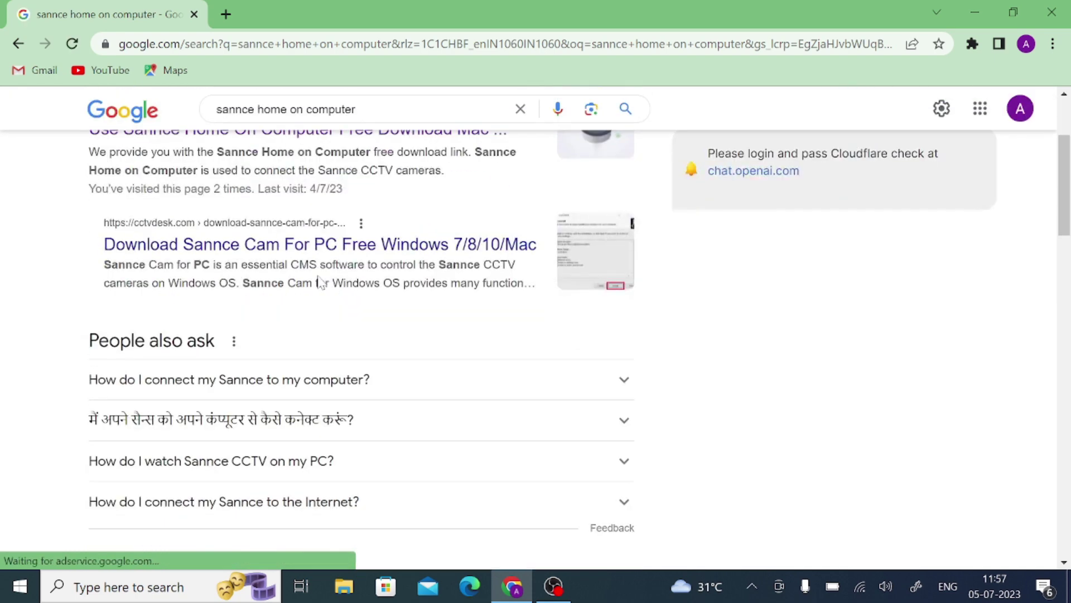
{"action": "scroll", "coordinate": [317, 281], "scroll_direction": "up", "scroll_amount": 3}
Open the CCTV DESK Sannce Home article and dismiss its advertisement and Never Miss Updates popup.
{"action": "left_click", "coordinate": [319, 288]}
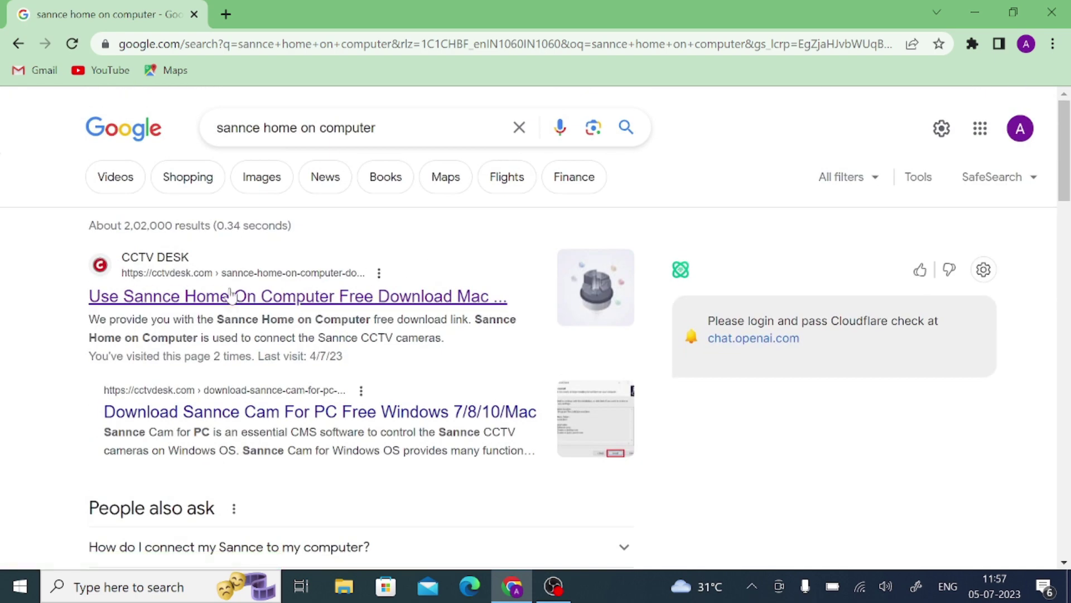
{"action": "left_click", "coordinate": [263, 298]}
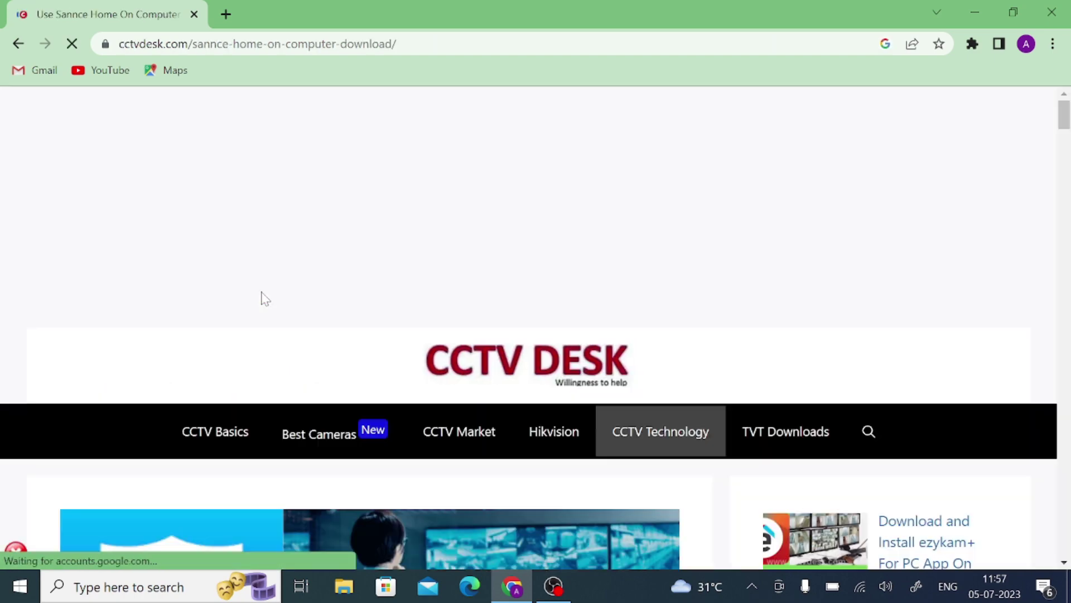
{"action": "scroll", "coordinate": [328, 290], "scroll_direction": "down", "scroll_amount": 15}
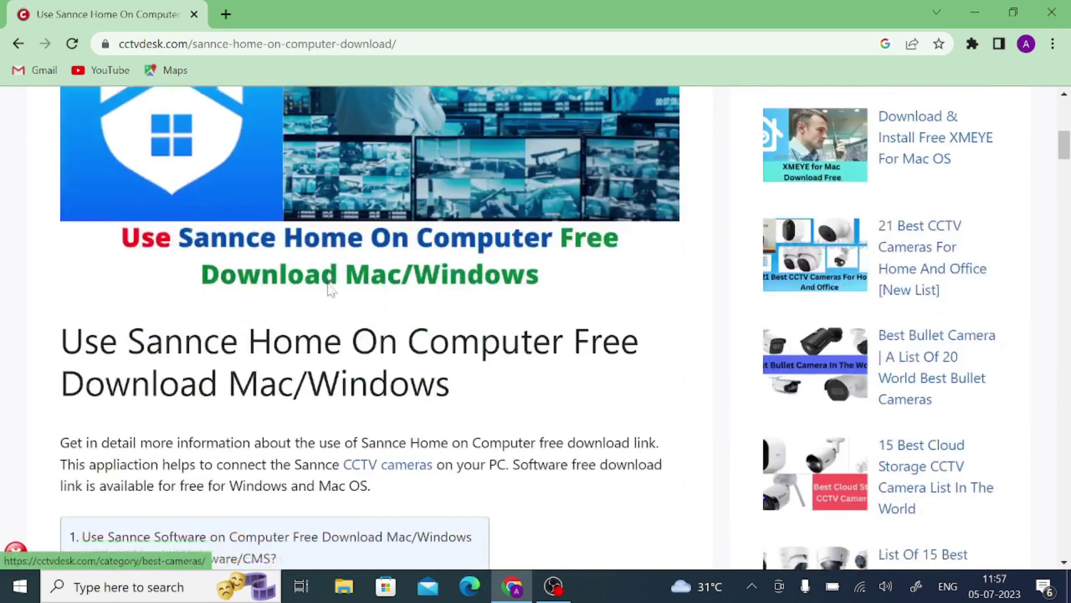
{"action": "scroll", "coordinate": [242, 289], "scroll_direction": "down", "scroll_amount": 3}
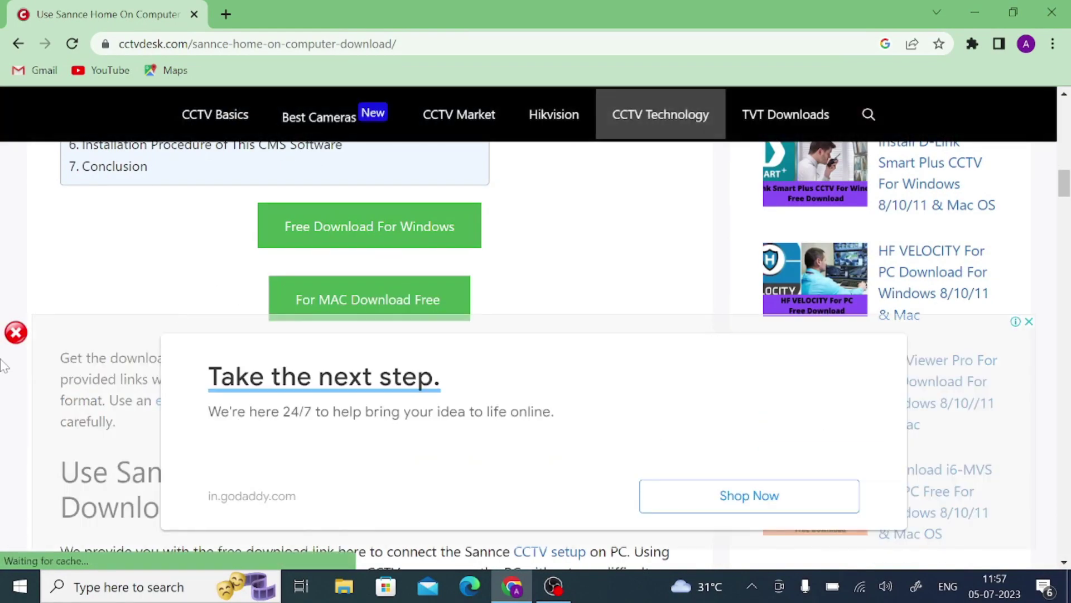
{"action": "left_click", "coordinate": [15, 333]}
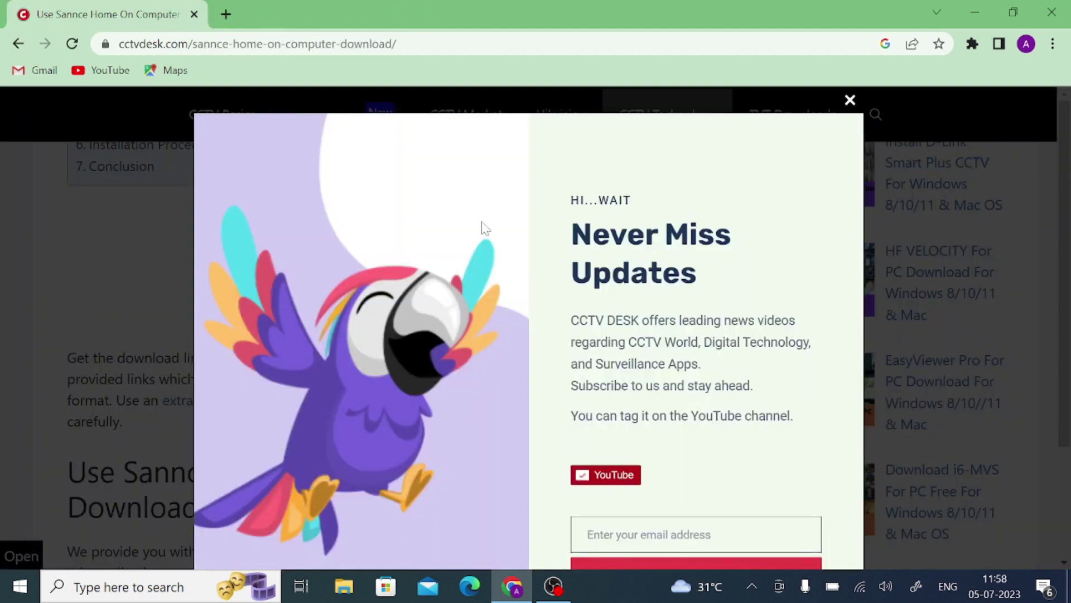
{"action": "left_click", "coordinate": [850, 100]}
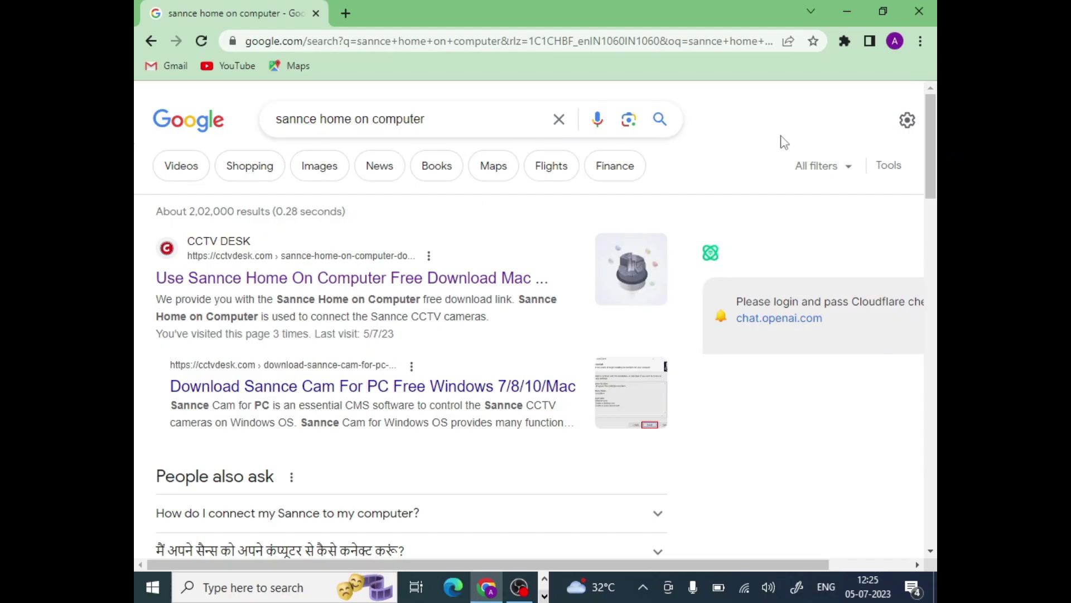
Extract the Sannce-Home-For-PC (1) zip from Downloads into its own folder, overwriting all existing files.
{"action": "left_click", "coordinate": [920, 43]}
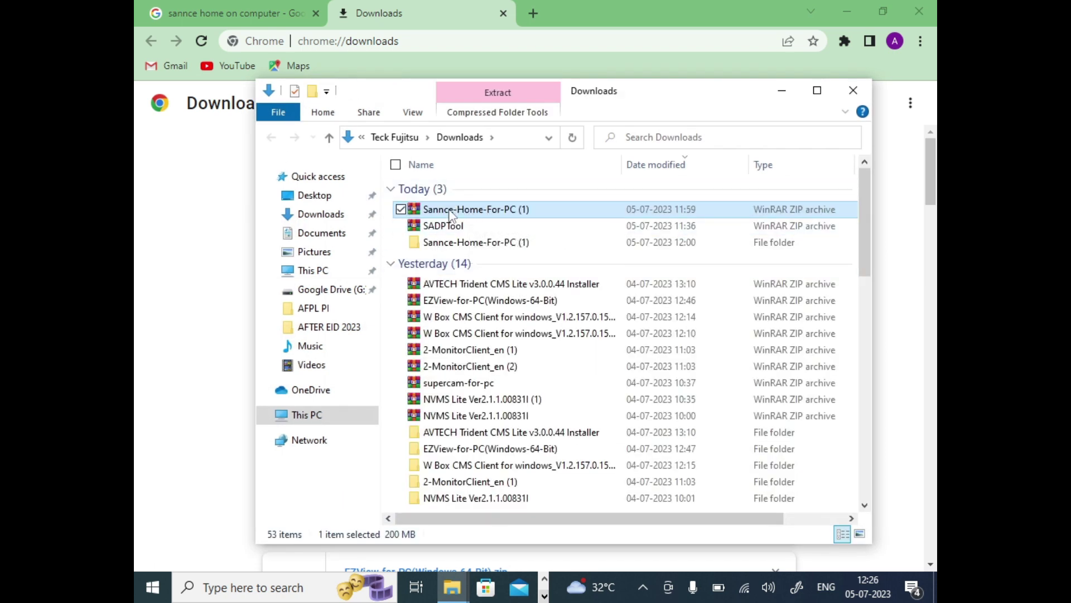
{"action": "right_click", "coordinate": [449, 215]}
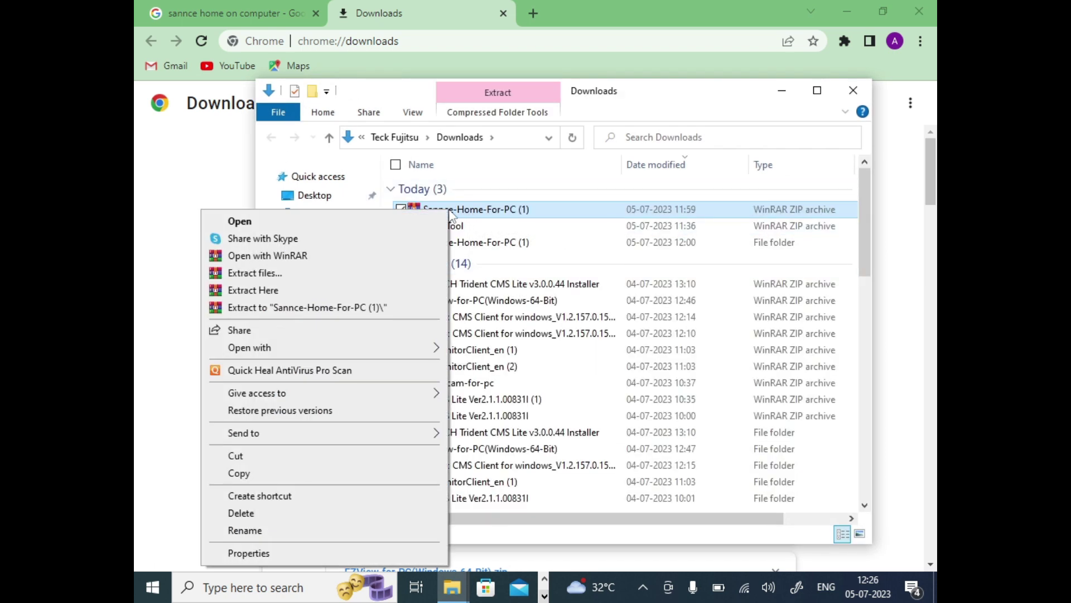
{"action": "left_click", "coordinate": [369, 308]}
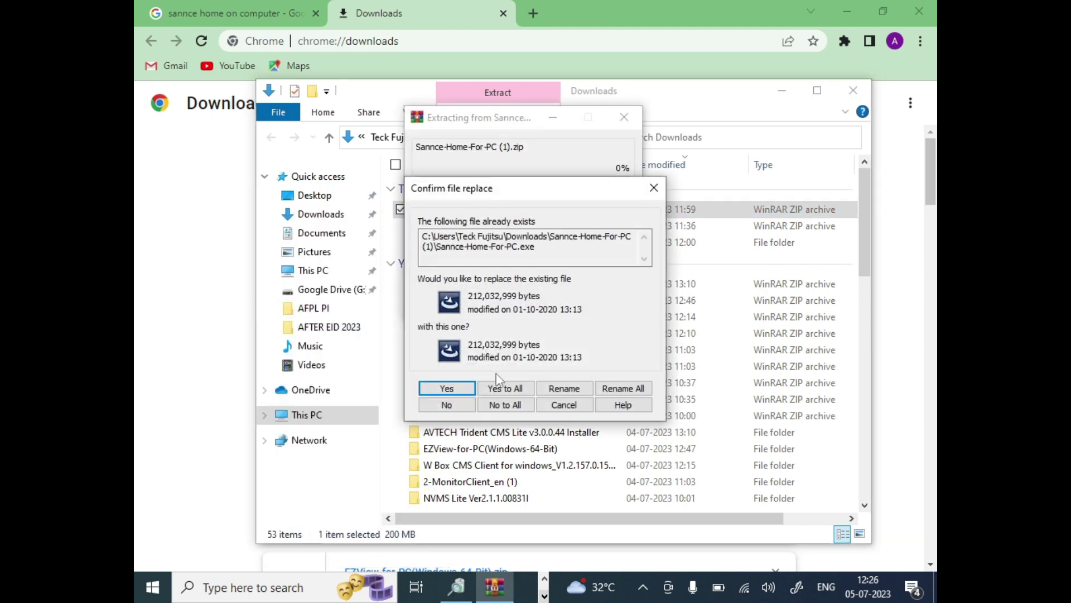
{"action": "left_click", "coordinate": [500, 387]}
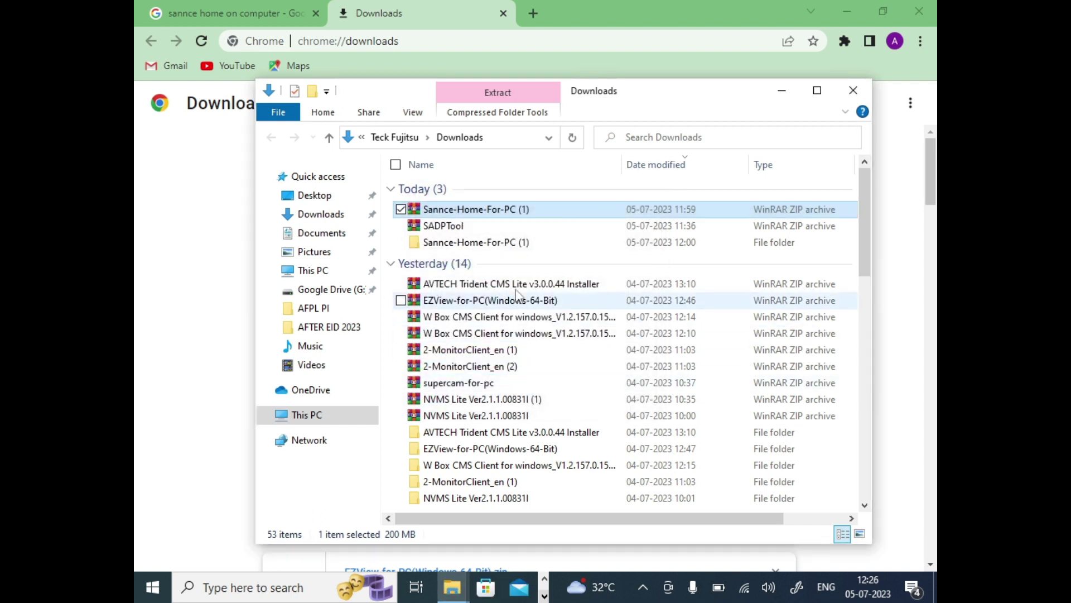
Run the Sannce-Home-For-PC installer from the extracted folder as administrator.
{"action": "double_click", "coordinate": [490, 248]}
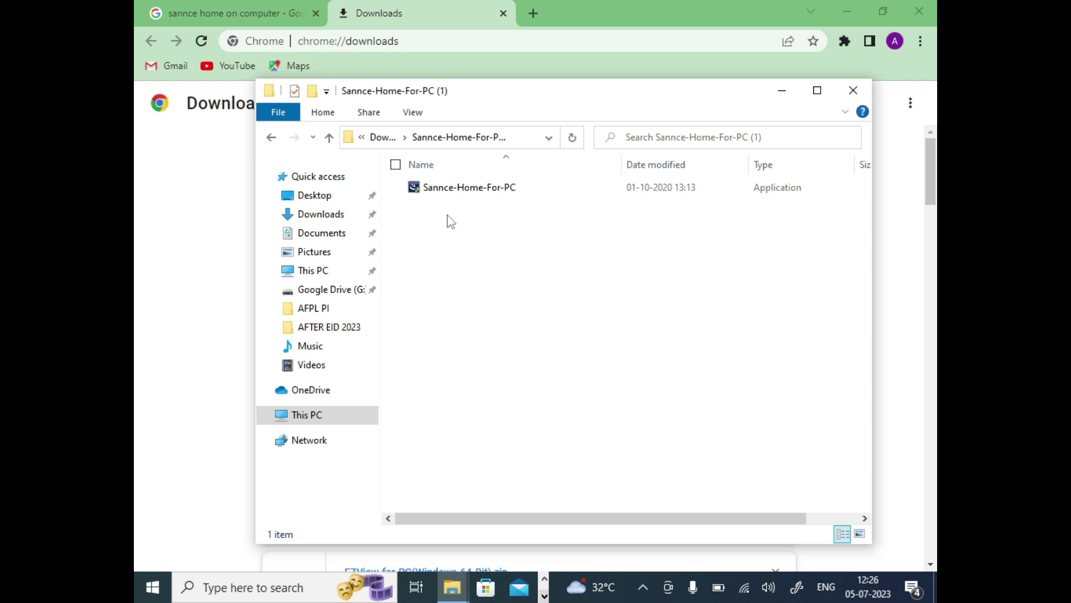
{"action": "right_click", "coordinate": [459, 187]}
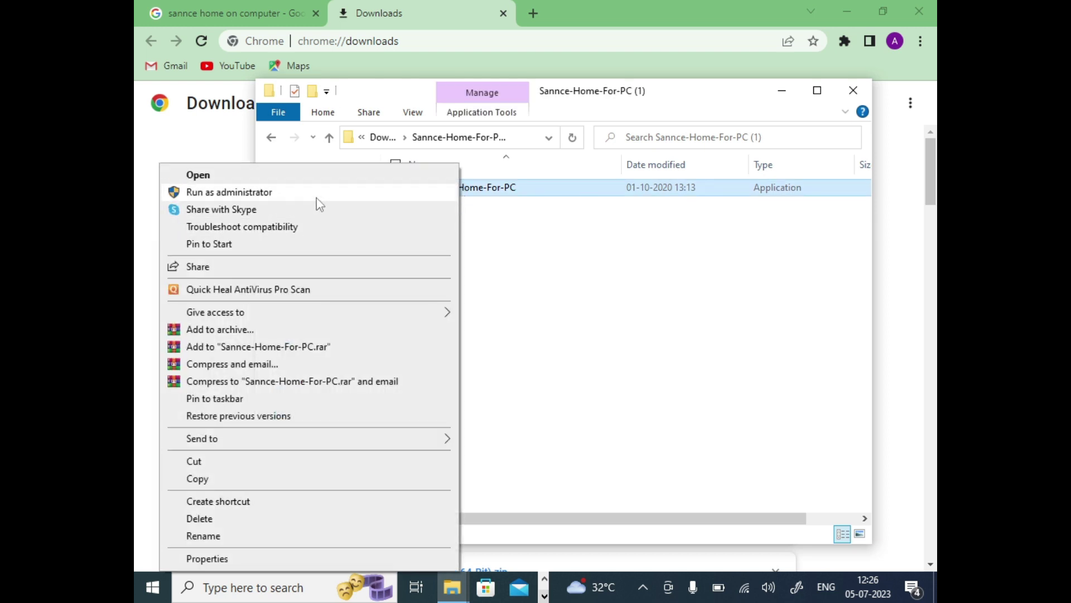
{"action": "left_click", "coordinate": [316, 197]}
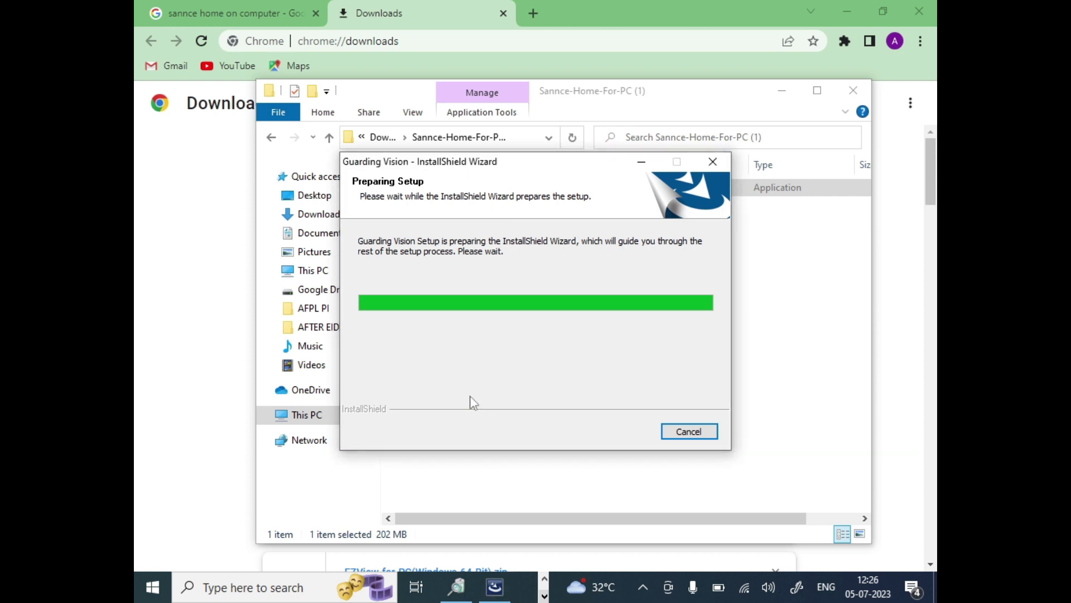
Install only the Client feature with a desktop shortcut, then finish the wizard.
{"action": "left_click", "coordinate": [634, 438]}
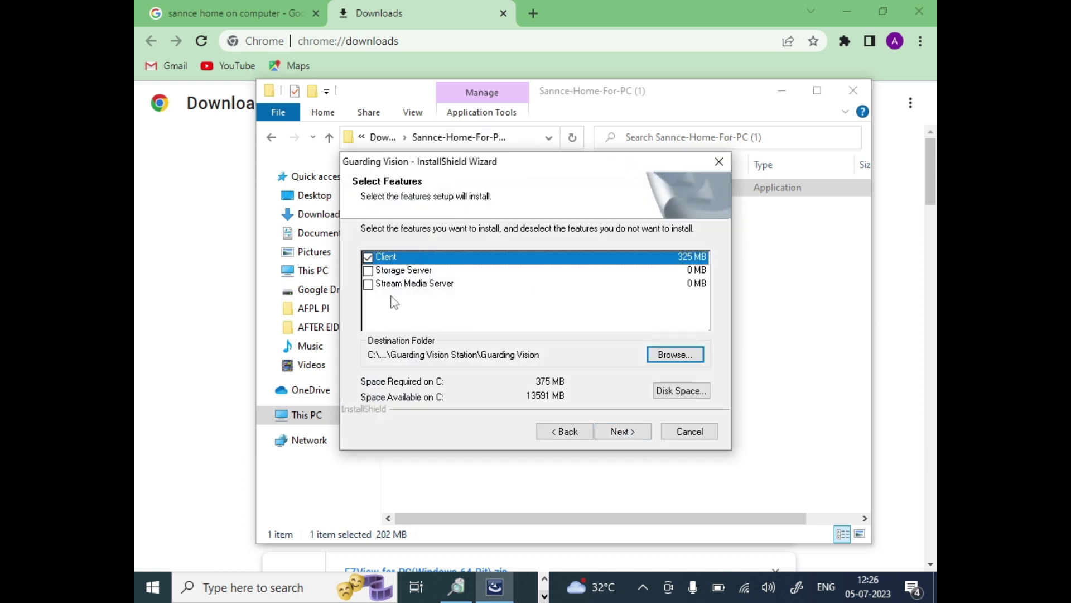
{"action": "left_click", "coordinate": [628, 438]}
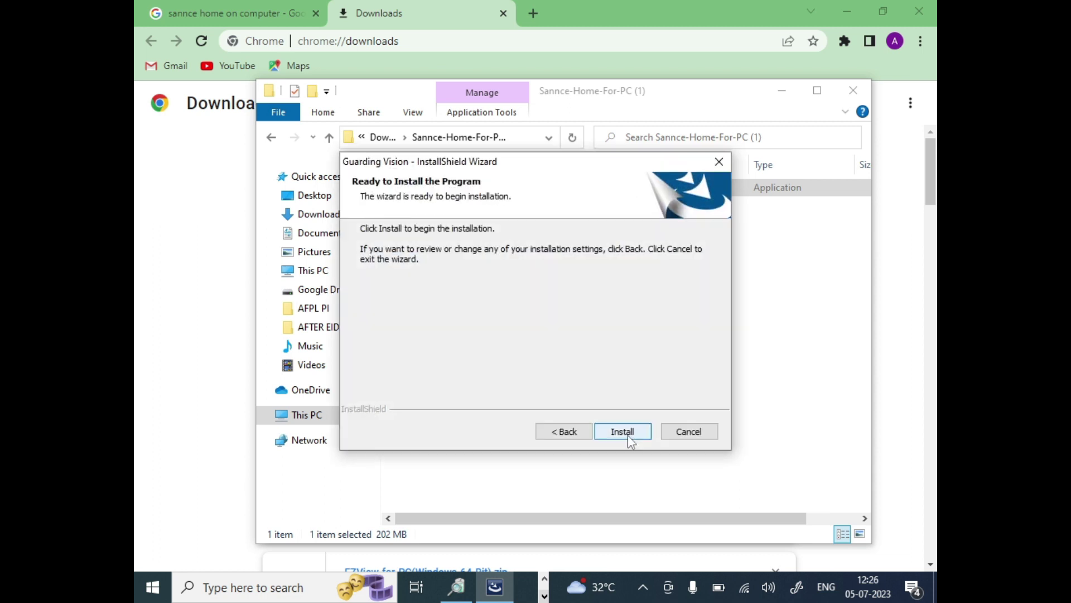
{"action": "left_click", "coordinate": [622, 432]}
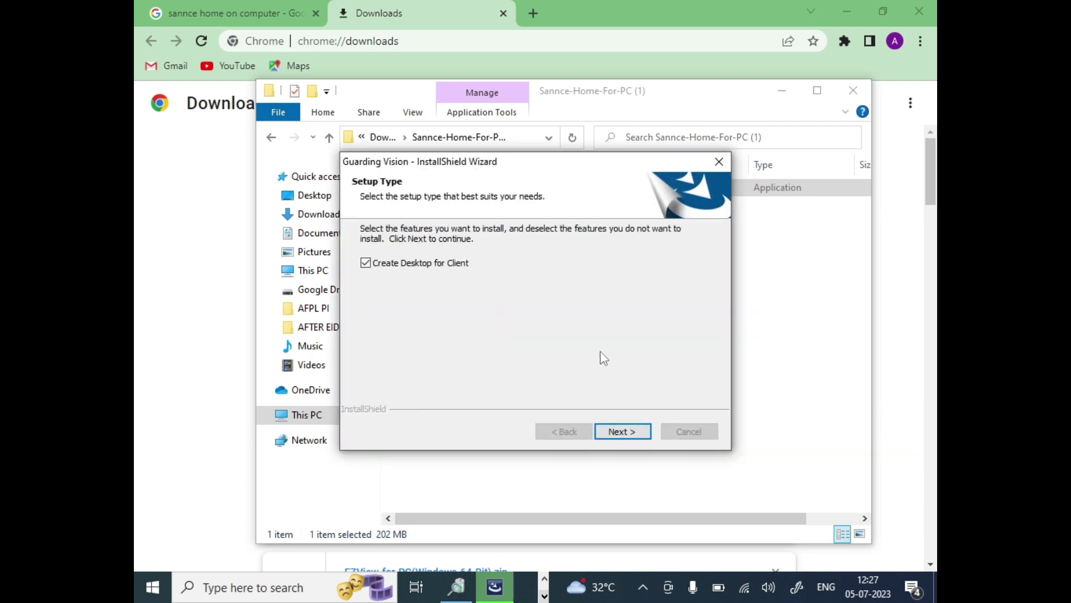
{"action": "left_click", "coordinate": [616, 432]}
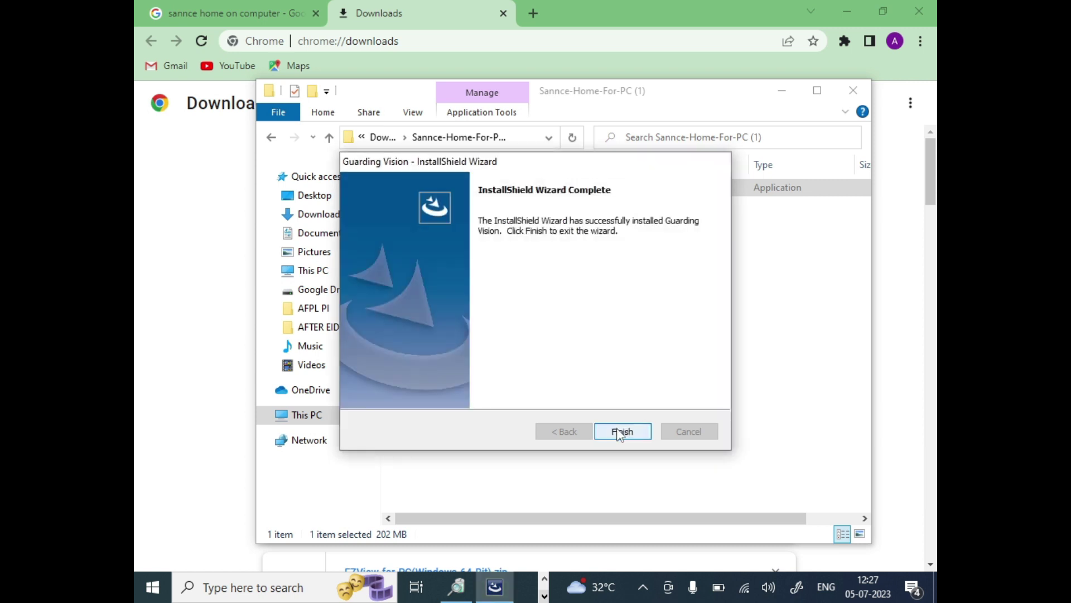
{"action": "left_click", "coordinate": [620, 433]}
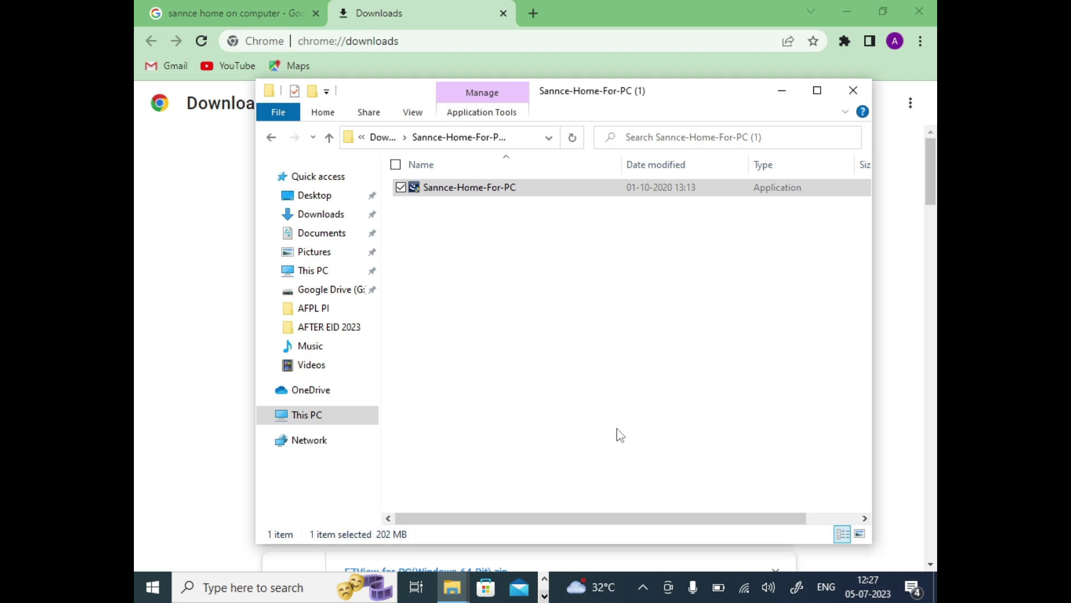
Close the folder and Chrome windows, and postpone the Fujitsu battery charging update.
{"action": "left_click", "coordinate": [854, 91]}
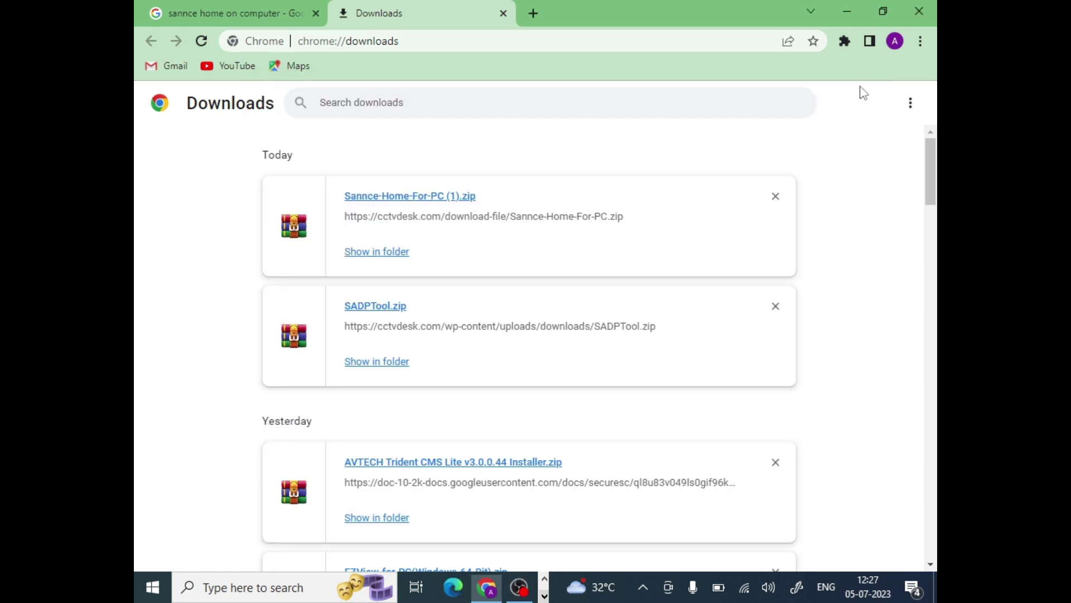
{"action": "left_click", "coordinate": [918, 12]}
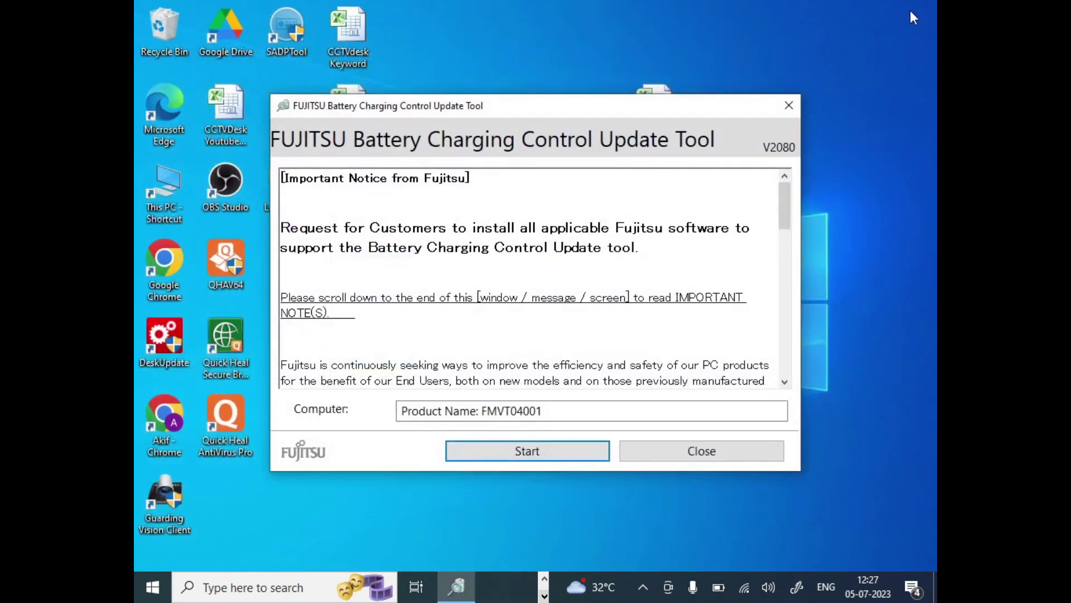
{"action": "left_click", "coordinate": [688, 465]}
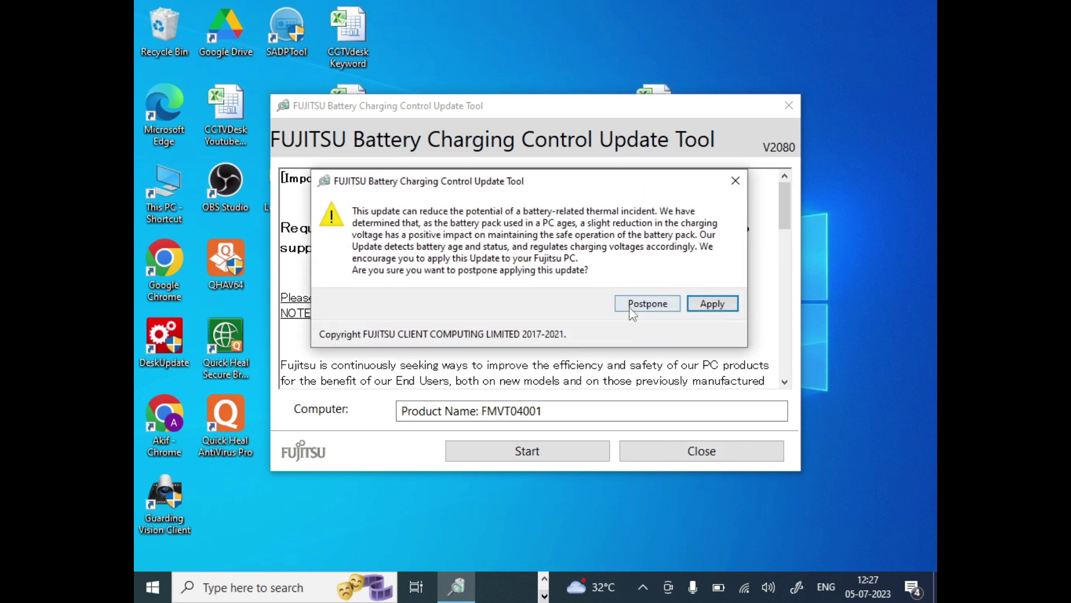
{"action": "left_click", "coordinate": [632, 310]}
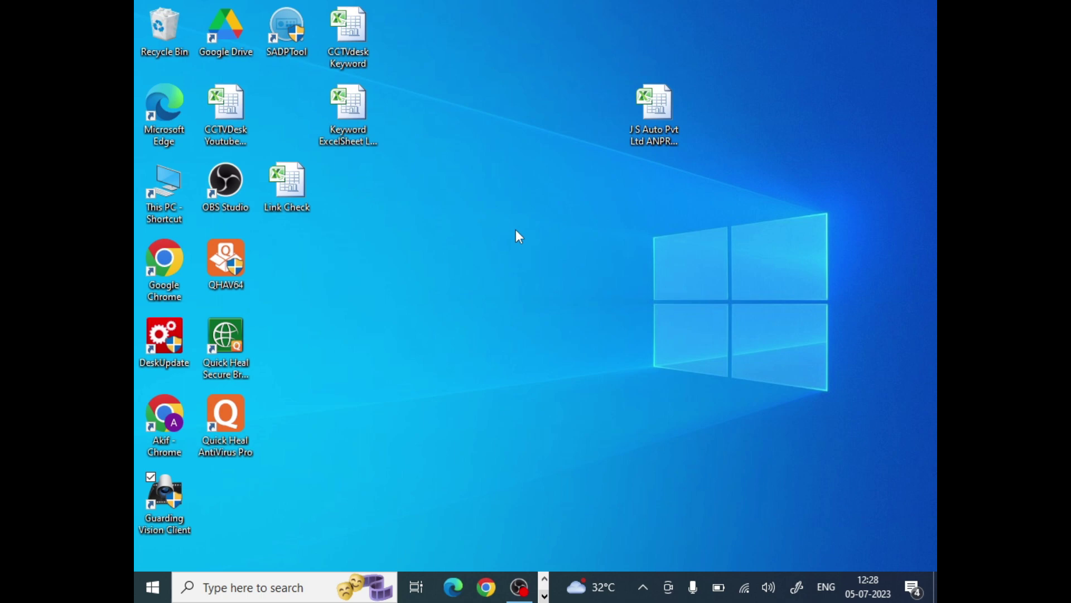
Launch Guarding Vision Client and register a super user name and confirmed password with auto-login enabled.
{"action": "double_click", "coordinate": [160, 500]}
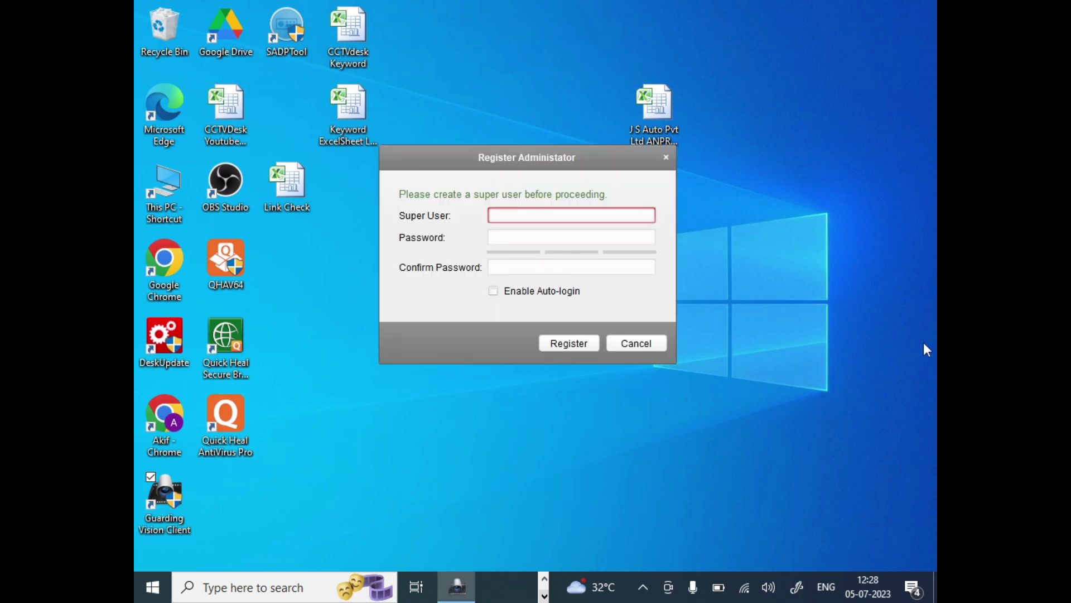
{"action": "type", "text": "admin"}
{"action": "key", "text": "Tab"}
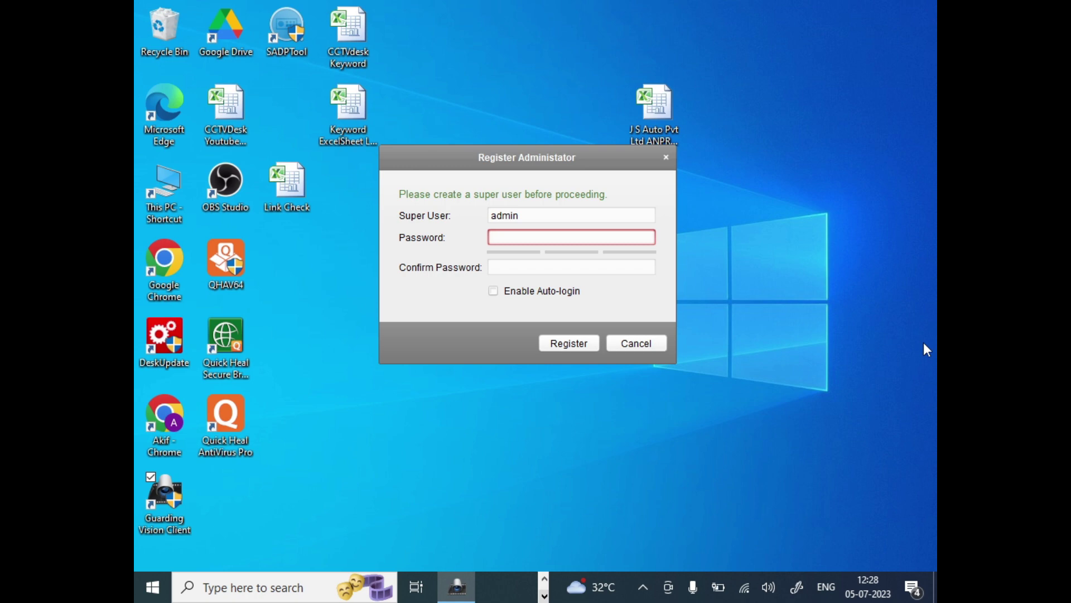
{"action": "type", "text": "••••••"}
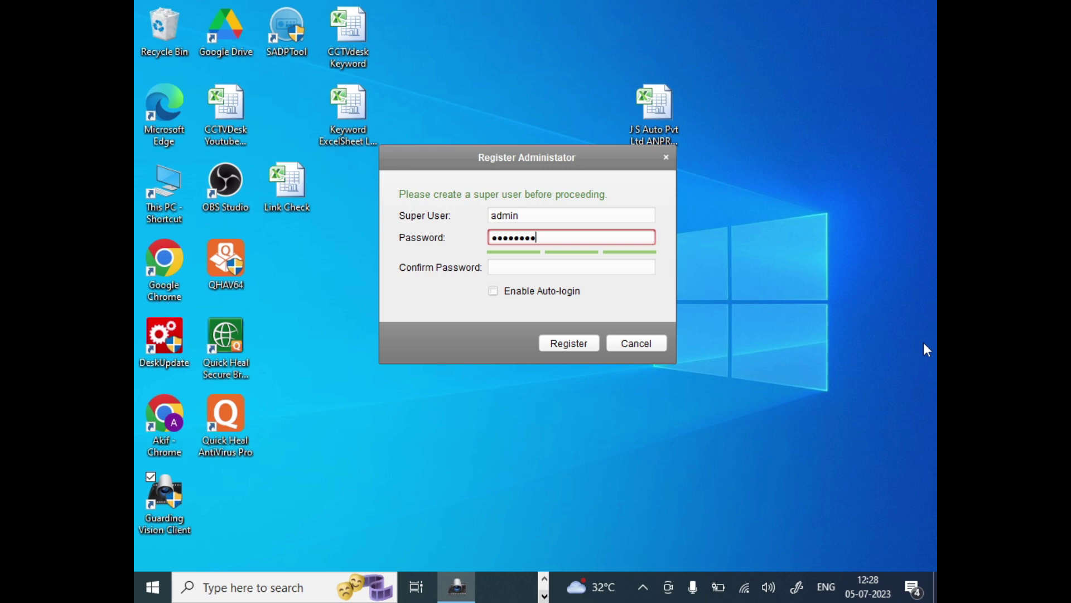
{"action": "type", "text": "345"}
{"action": "key", "text": "Tab"}
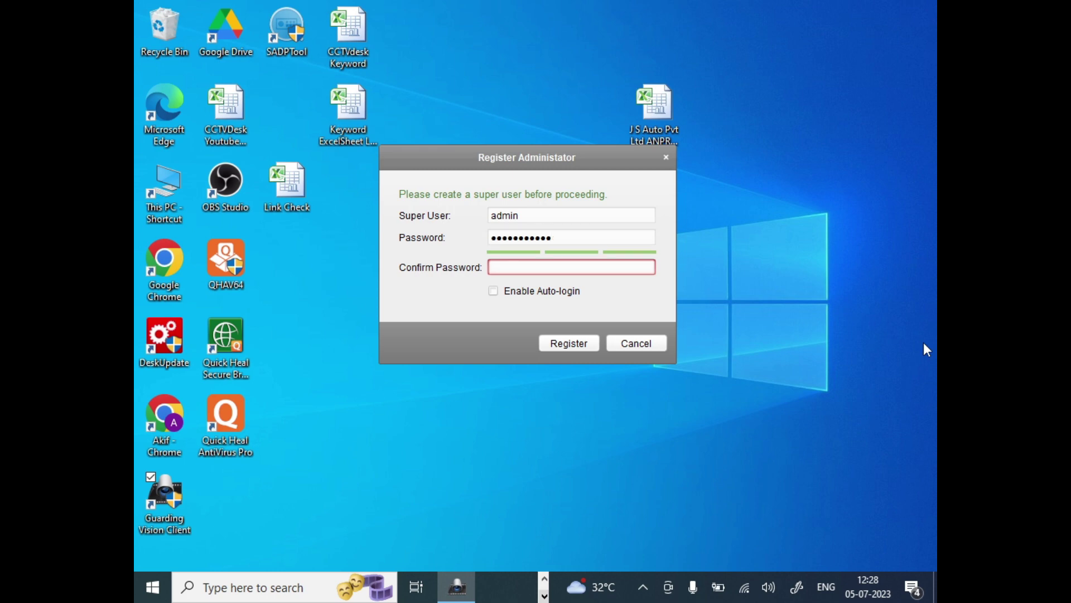
{"action": "type", "text": "admin@12345"}
{"action": "left_click", "coordinate": [493, 292]}
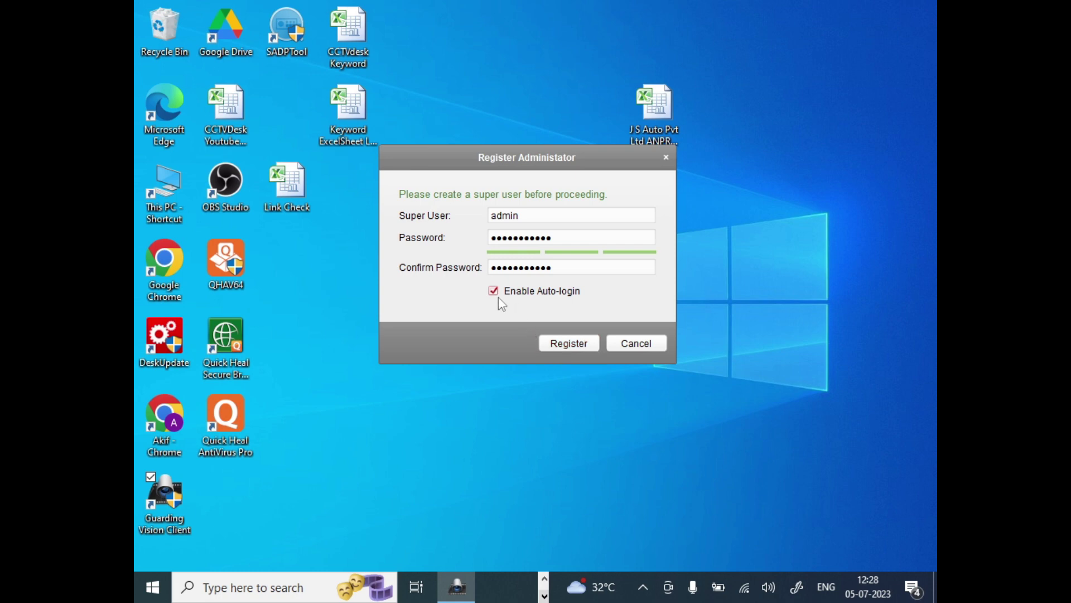
{"action": "left_click", "coordinate": [561, 341]}
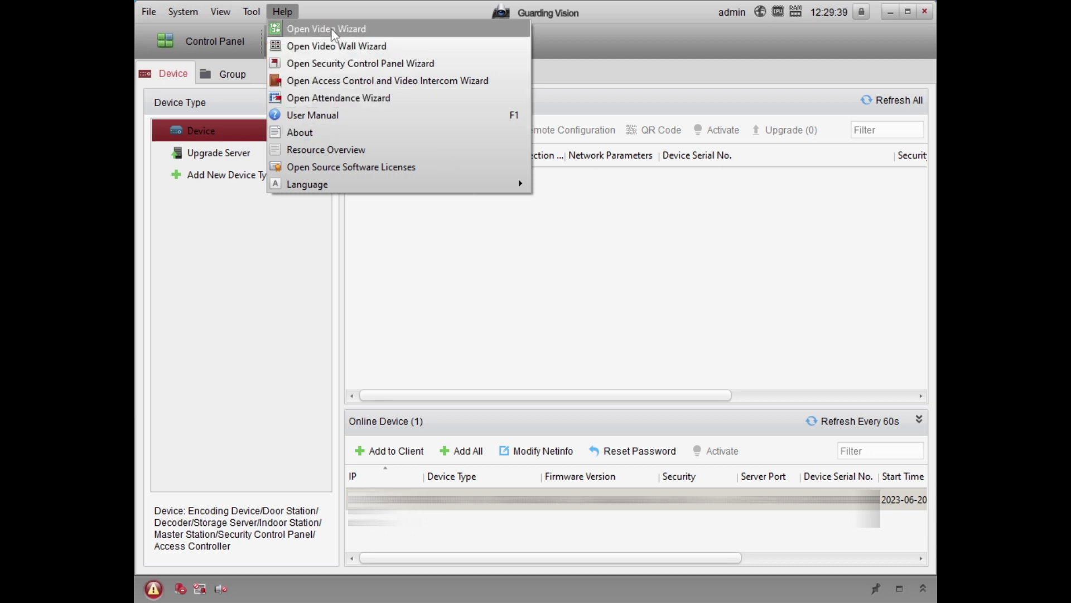
Dismiss the Help menu and switch to the Control Panel tab.
{"action": "left_click", "coordinate": [237, 232]}
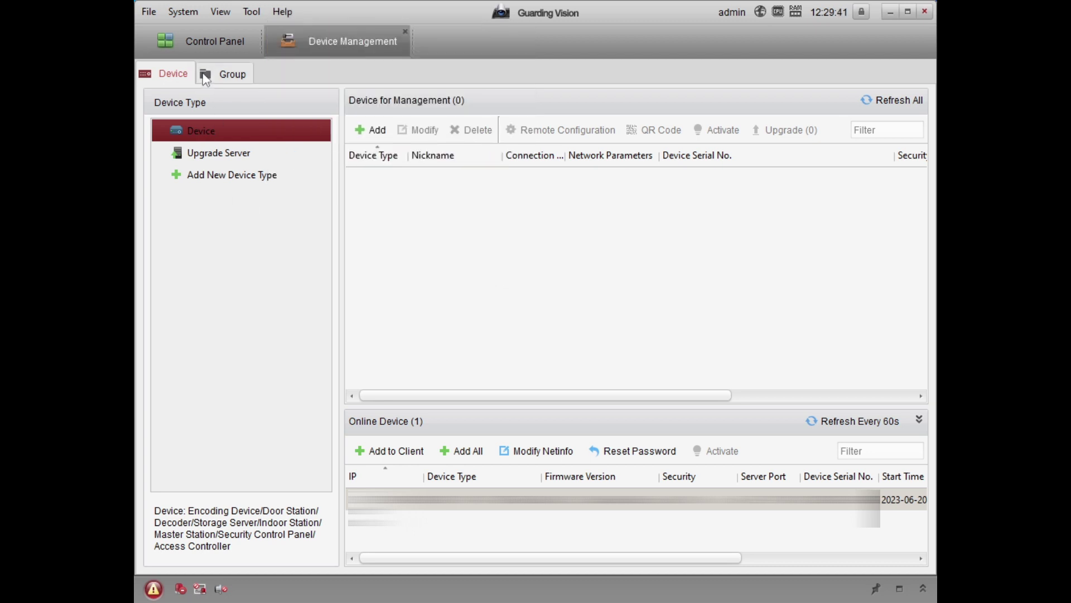
{"action": "left_click", "coordinate": [203, 41]}
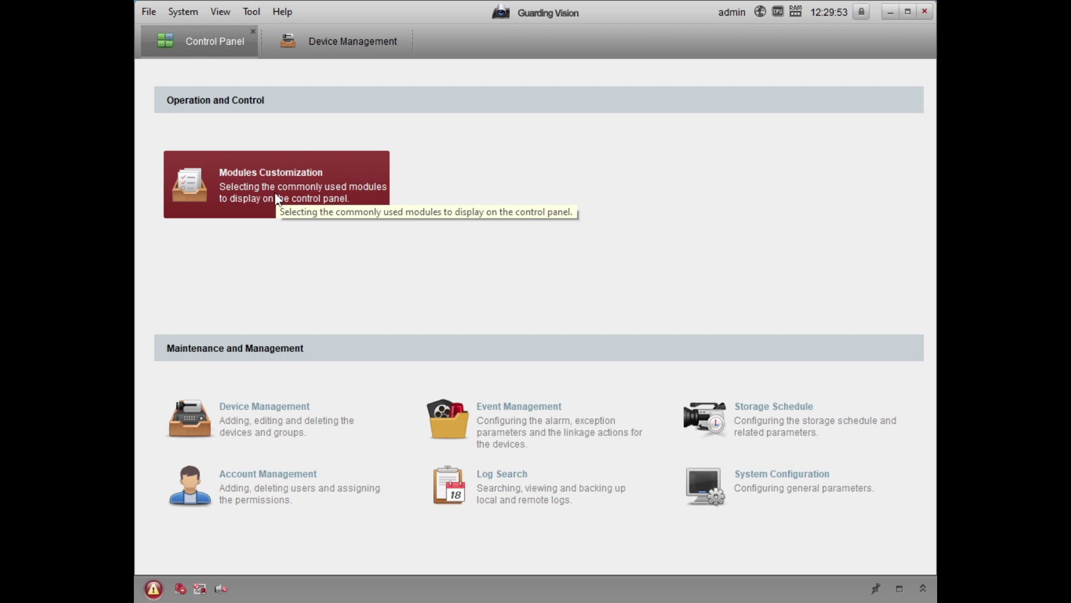
In Modules Customization, tick Main View, Remote Playback, Alarm Event, Video Wall, E-map and Face Picture Comparison Alarm, and apply.
{"action": "left_click", "coordinate": [275, 196]}
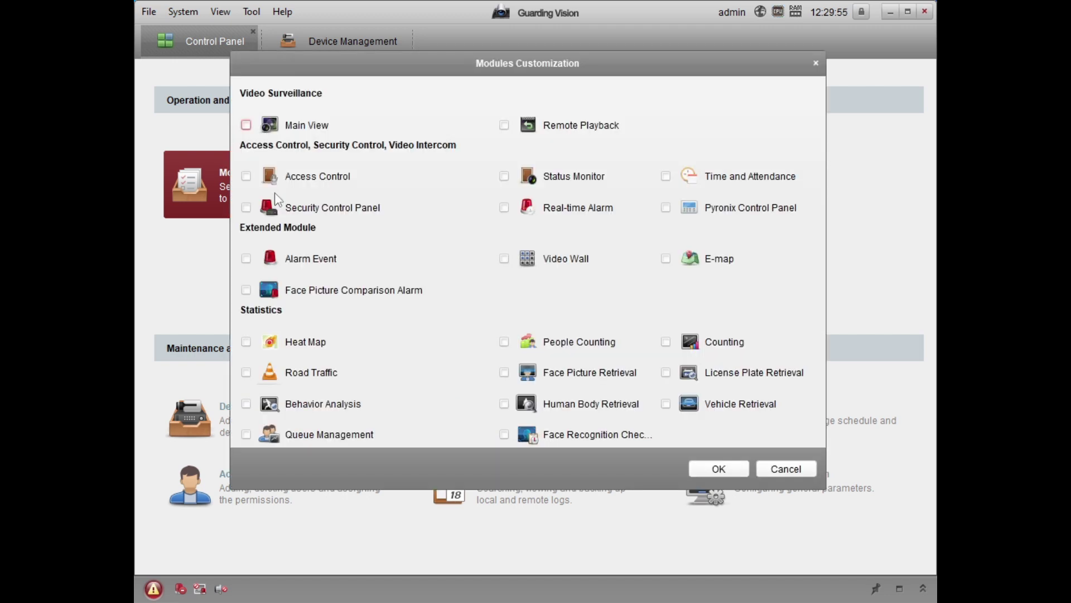
{"action": "left_click", "coordinate": [246, 125]}
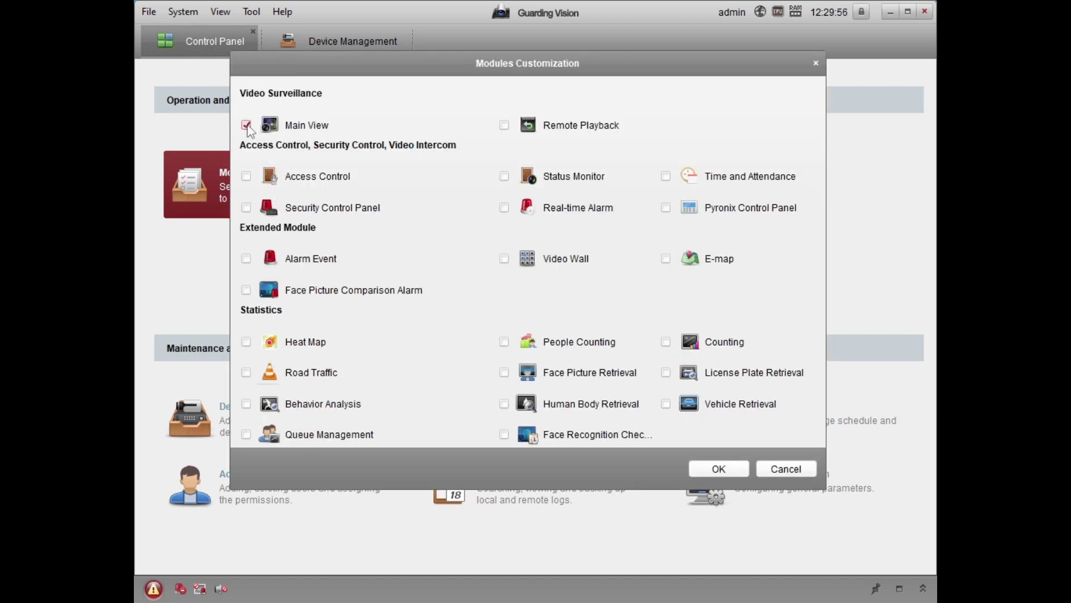
{"action": "left_click", "coordinate": [504, 125]}
{"action": "left_click", "coordinate": [246, 260]}
{"action": "left_click", "coordinate": [504, 259]}
{"action": "left_click", "coordinate": [666, 259]}
{"action": "left_click", "coordinate": [247, 290]}
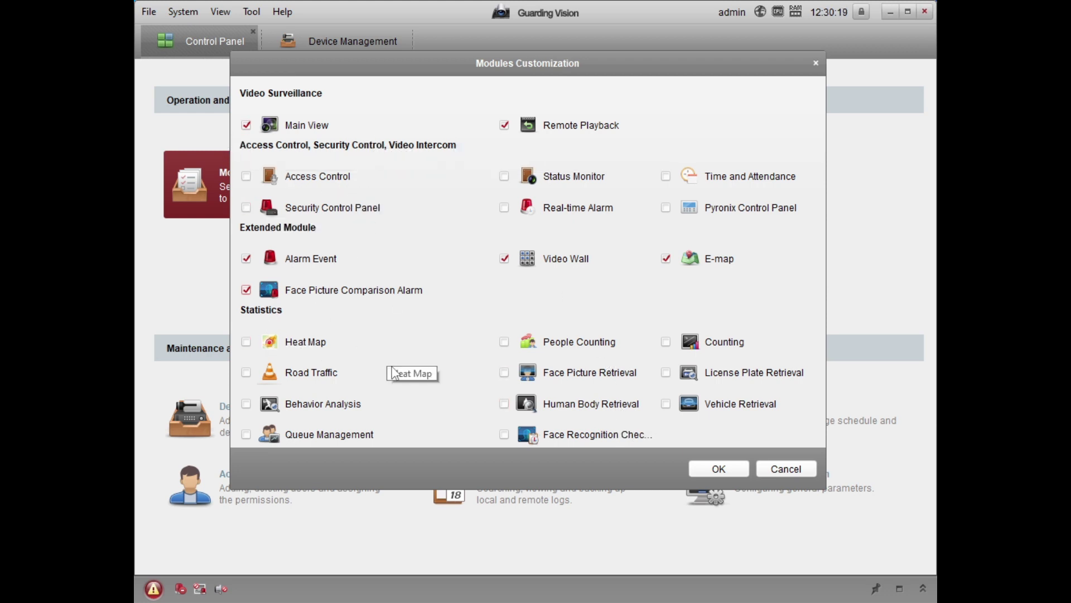
{"action": "left_click", "coordinate": [700, 474]}
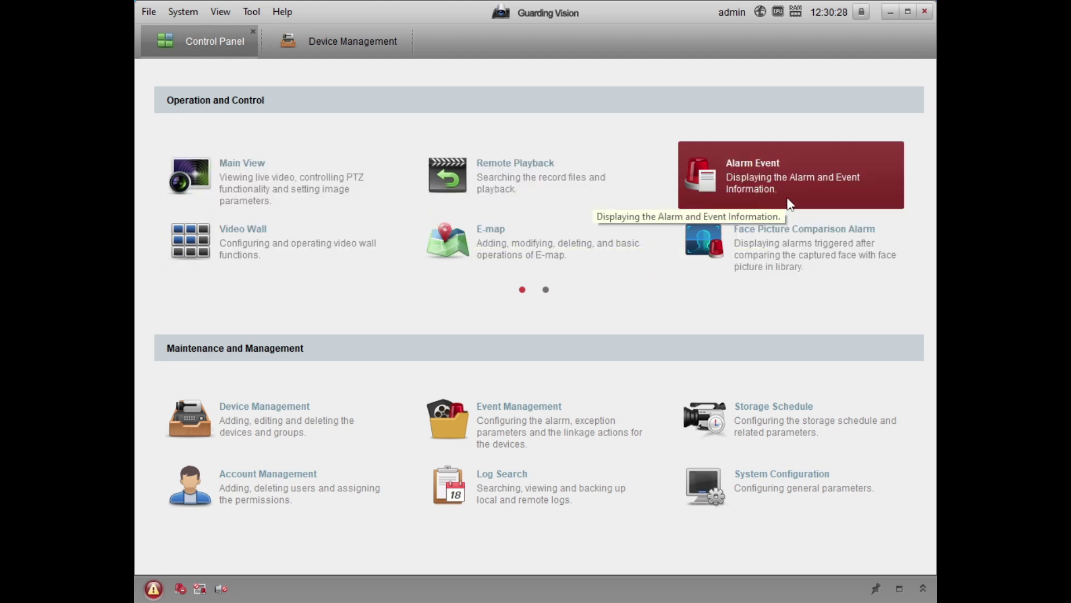
Open the Device Management tile from the Control Panel.
{"action": "left_click", "coordinate": [256, 430]}
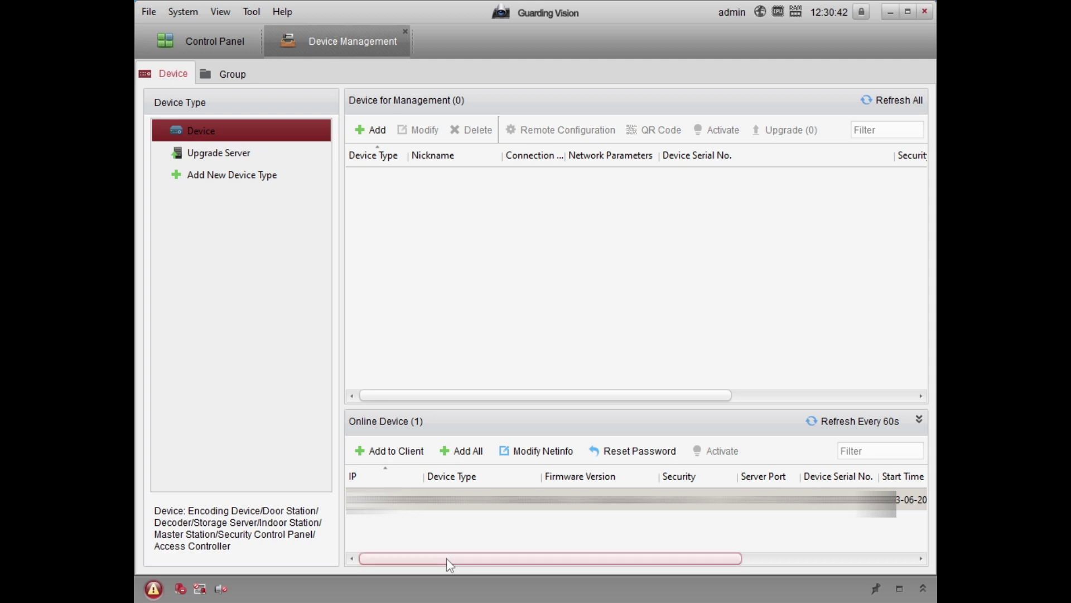
{"action": "left_click_drag", "start_coordinate": [446, 558], "coordinate": [343, 565]}
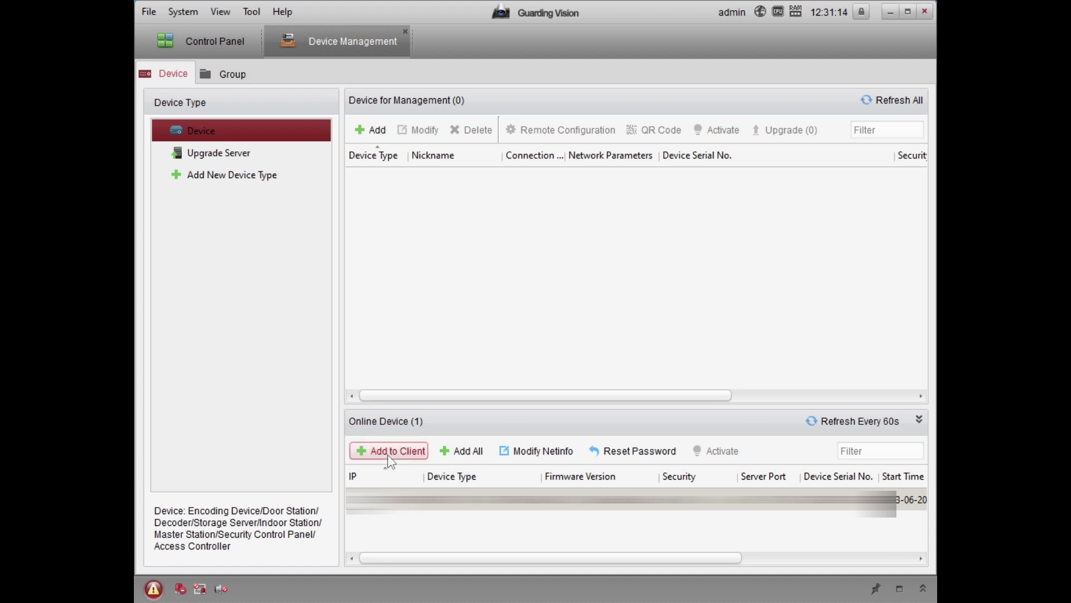
Add the online device in IP/Domain mode with a nickname, user name and device password.
{"action": "left_click", "coordinate": [391, 451]}
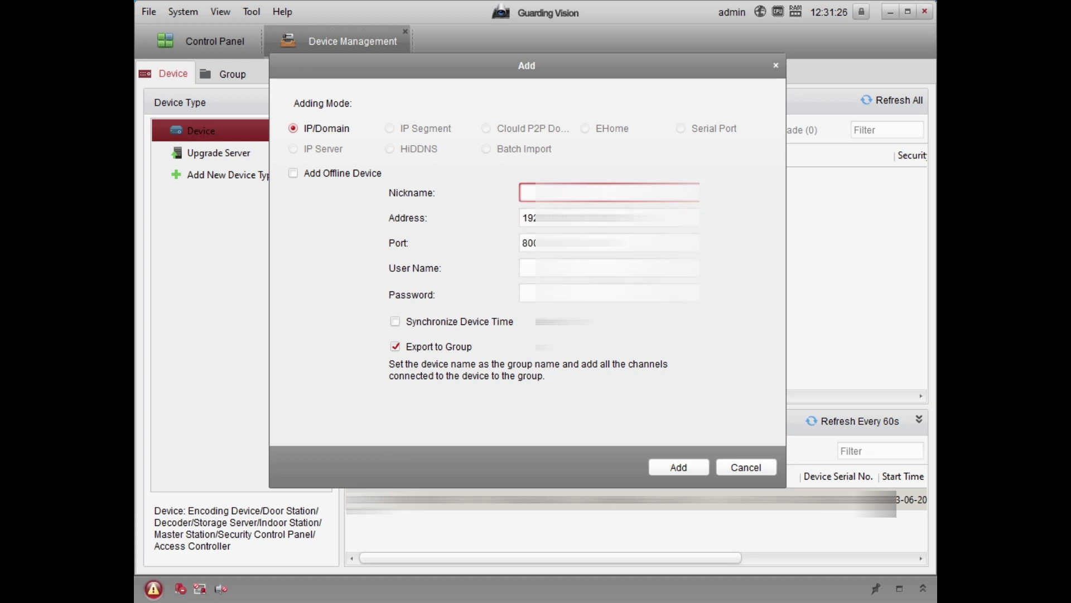
{"action": "type", "text": "Te"}
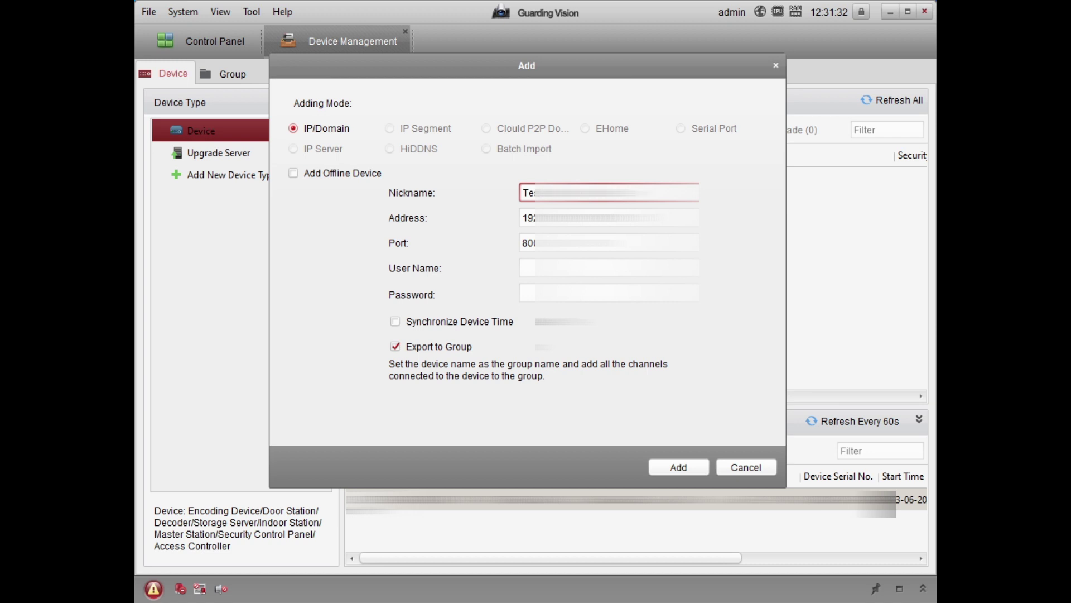
{"action": "left_click", "coordinate": [608, 267]}
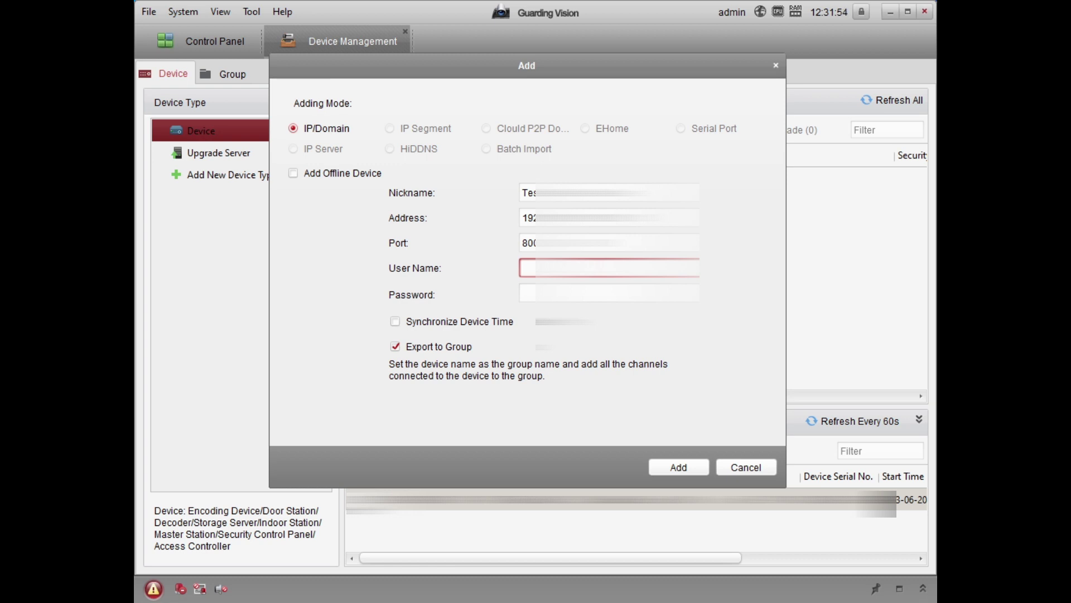
{"action": "type", "text": "adı"}
{"action": "left_click", "coordinate": [558, 293]}
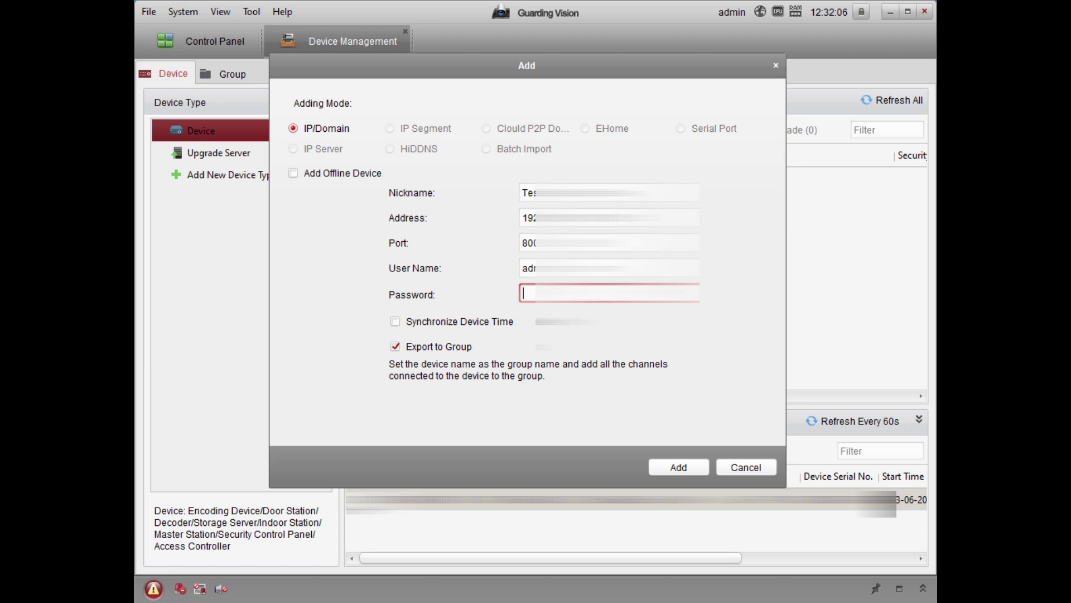
{"action": "type", "text": "••••••"}
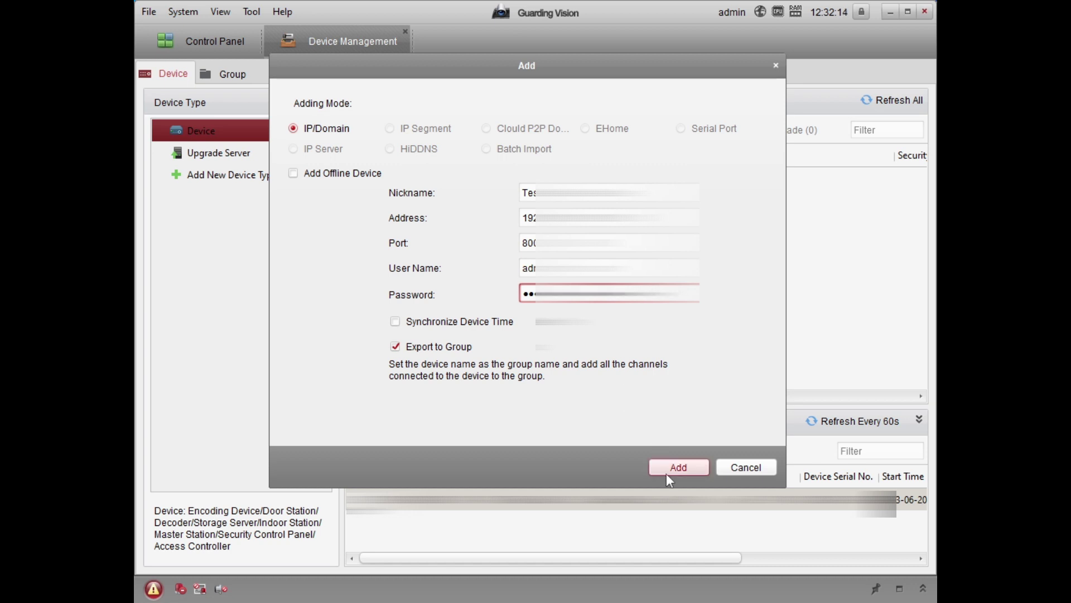
{"action": "left_click", "coordinate": [668, 470]}
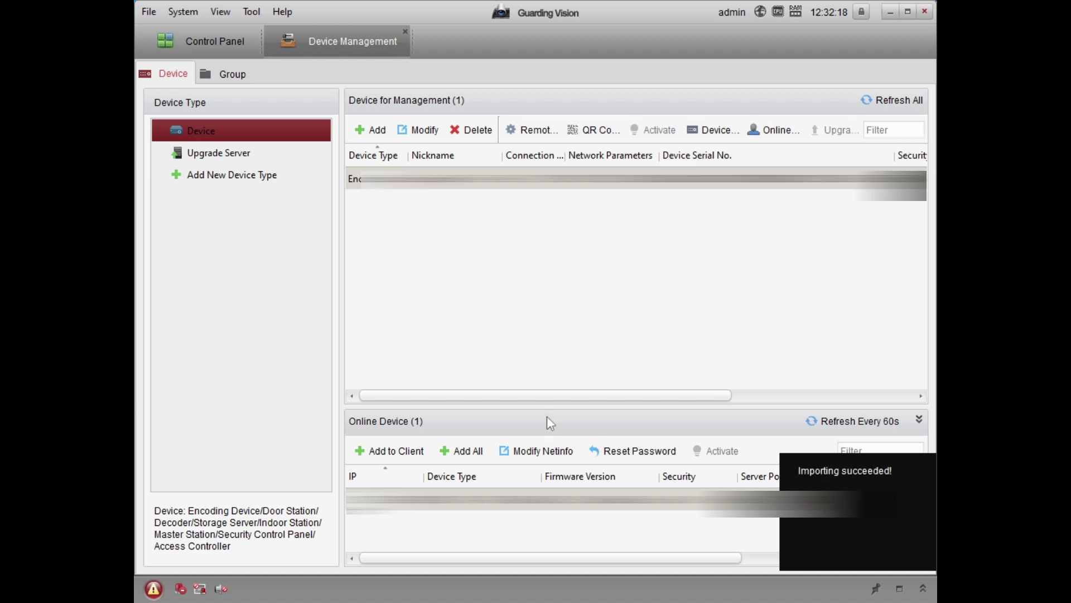
{"action": "left_click_drag", "start_coordinate": [547, 396], "coordinate": [508, 417]}
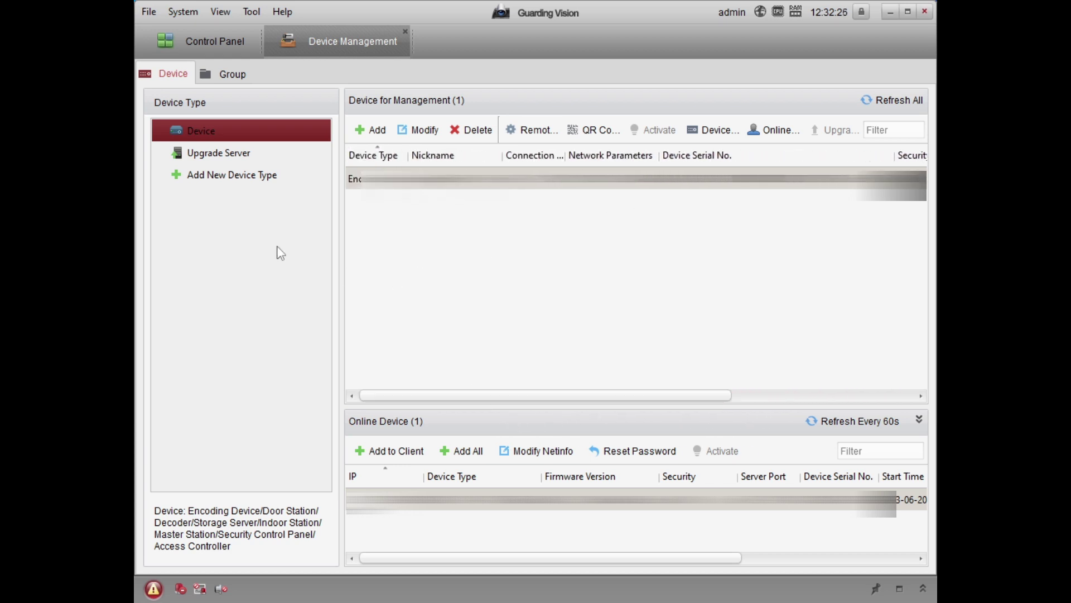
Enlarge the camera feed in Main View, then close Main View and confirm stopping live view.
{"action": "left_click", "coordinate": [203, 41]}
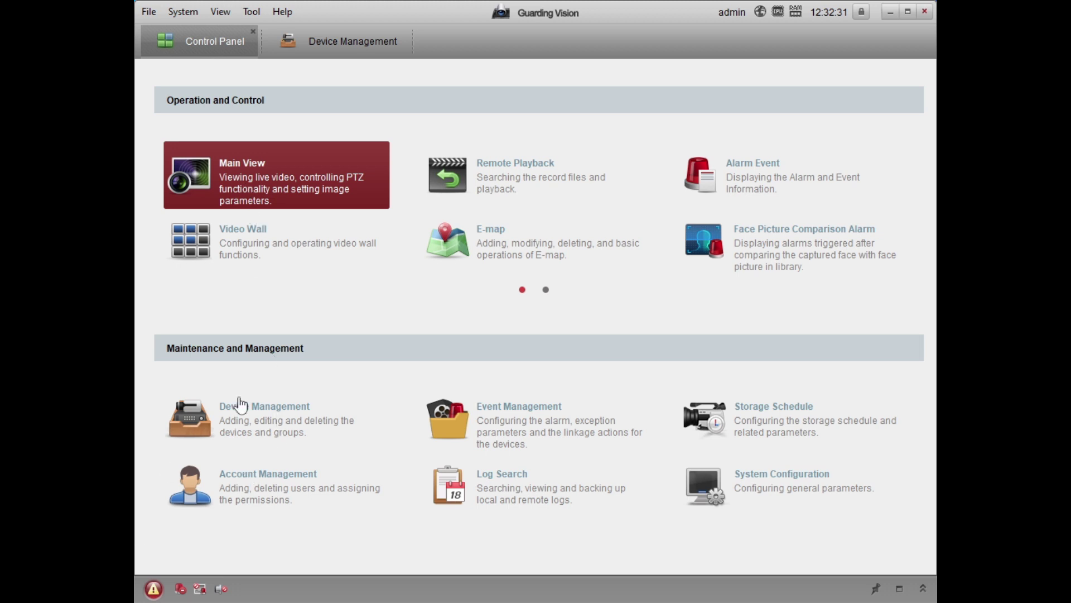
{"action": "left_click", "coordinate": [385, 206]}
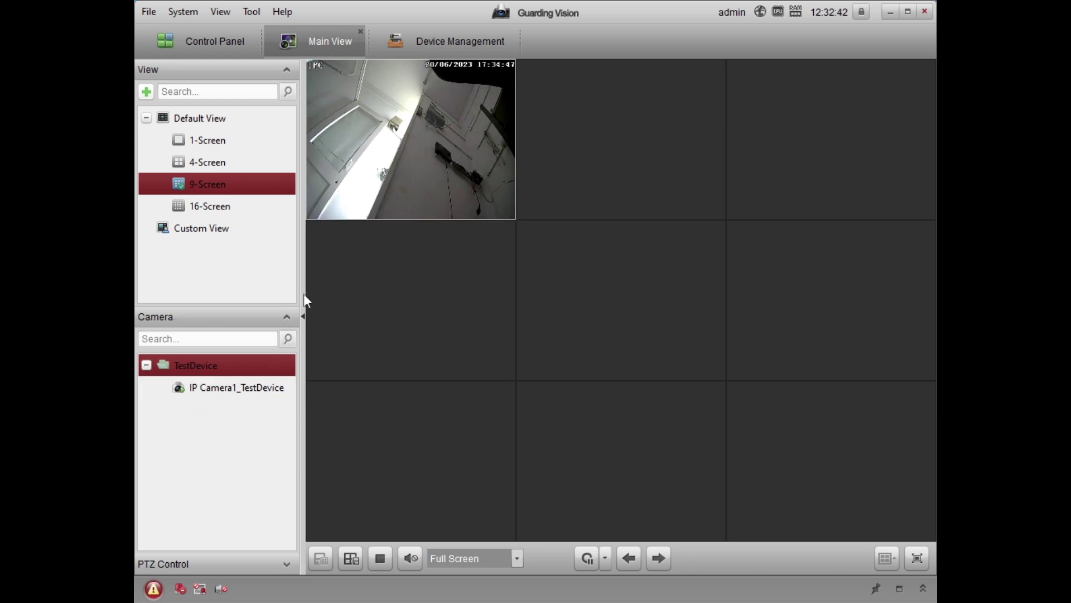
{"action": "double_click", "coordinate": [412, 133]}
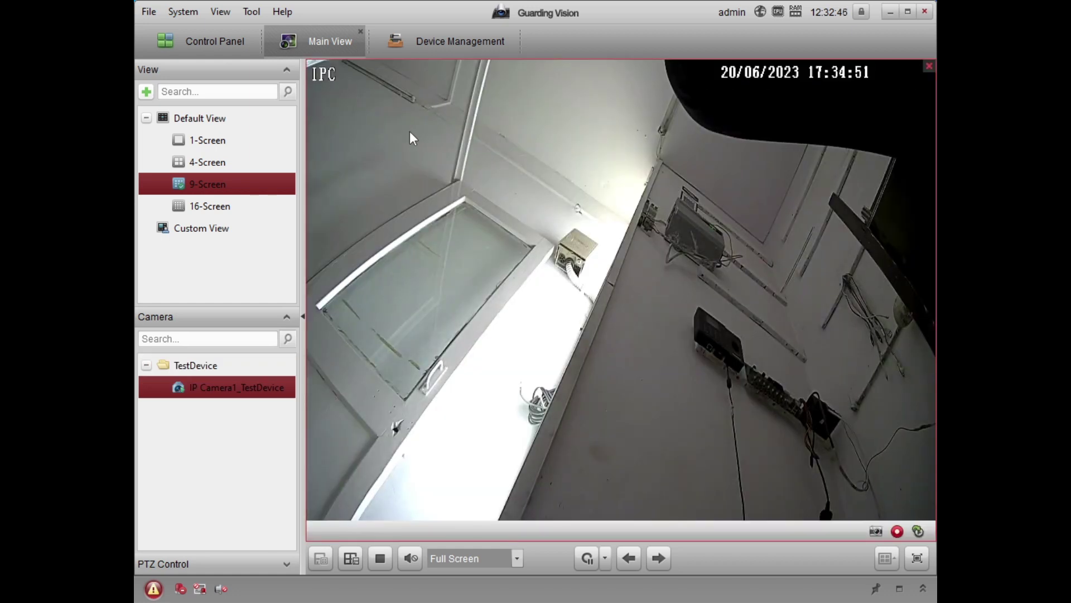
{"action": "left_click", "coordinate": [360, 32]}
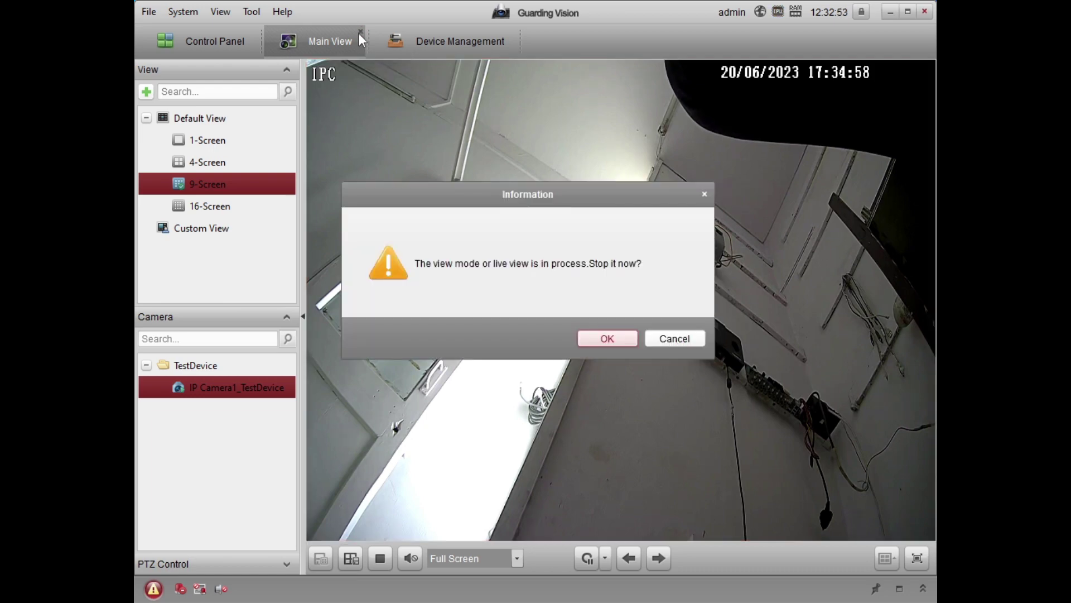
{"action": "left_click", "coordinate": [594, 336]}
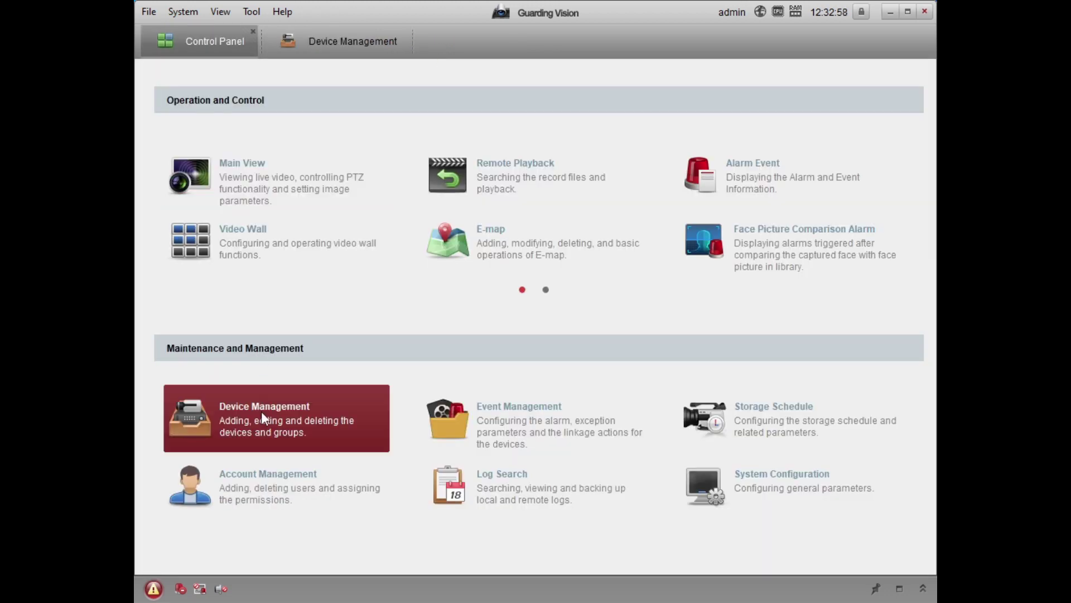
Delete the existing device in Device Management and open the Add device dialog.
{"action": "left_click", "coordinate": [261, 411]}
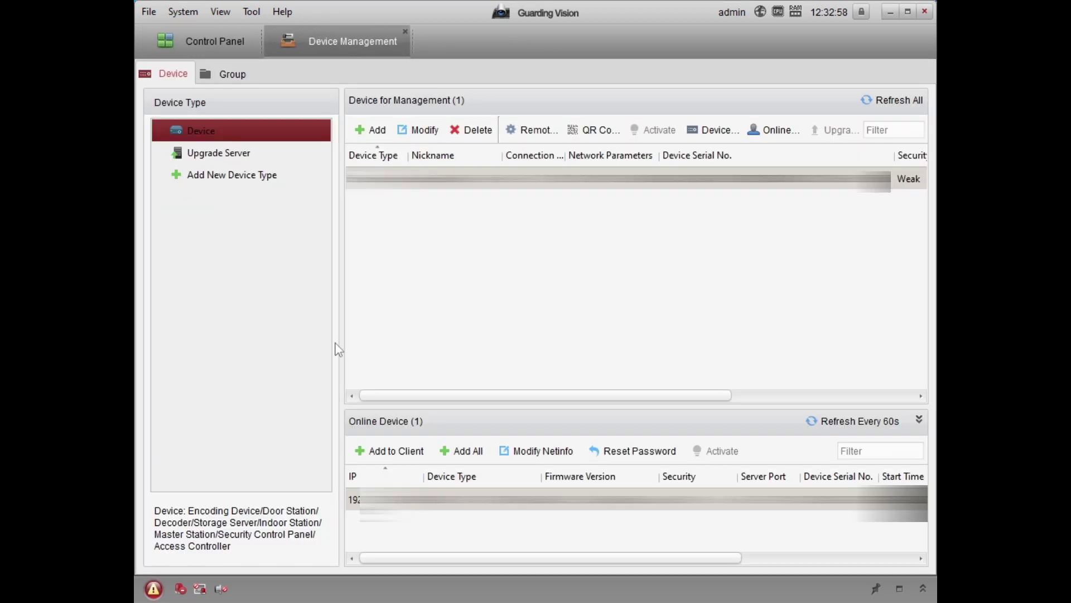
{"action": "left_click", "coordinate": [466, 136]}
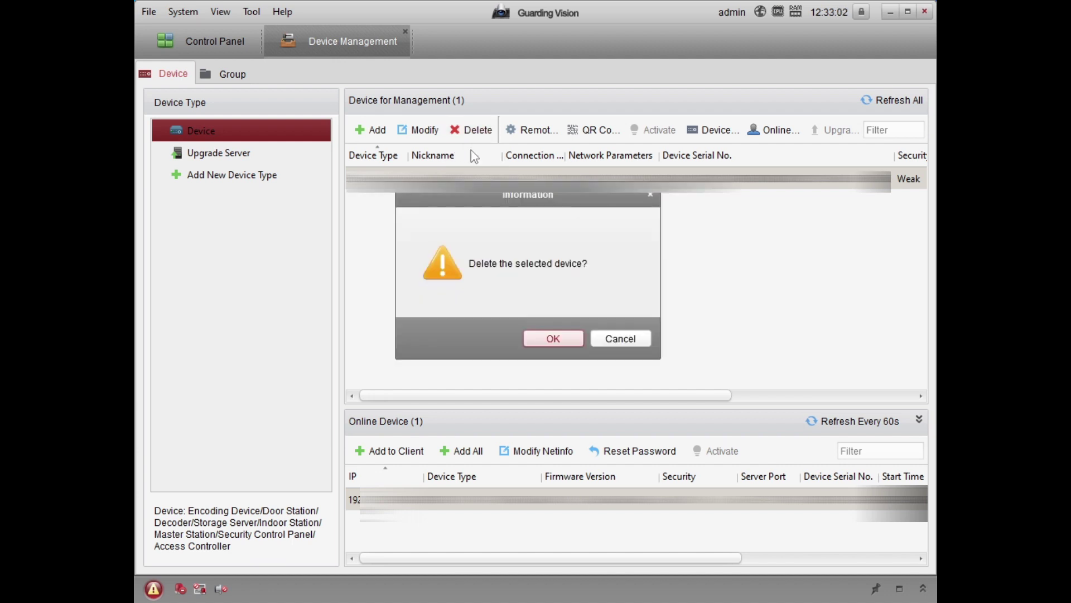
{"action": "left_click", "coordinate": [539, 351]}
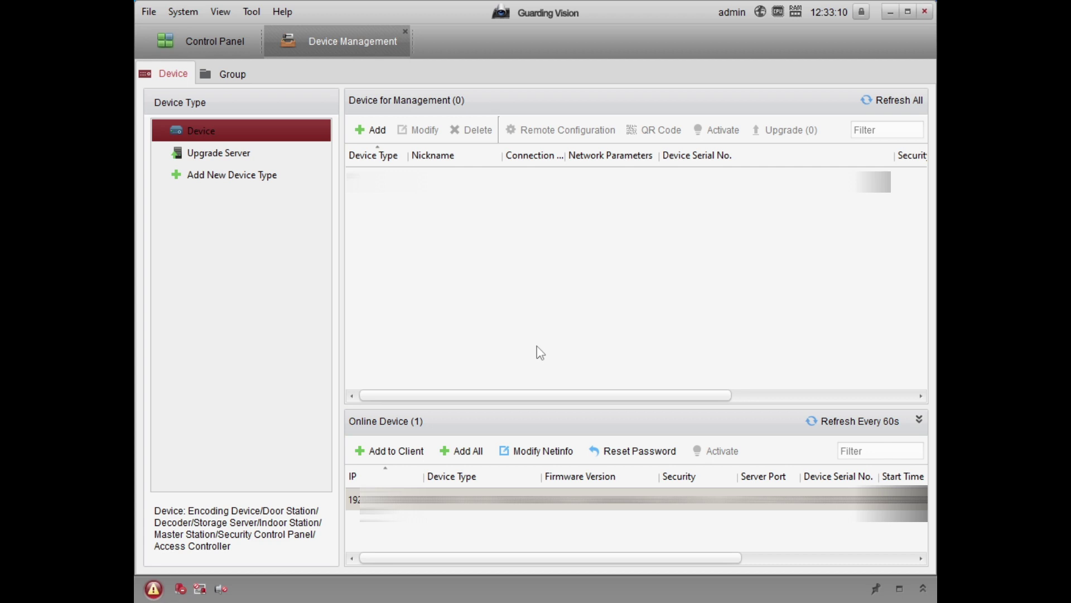
{"action": "left_click", "coordinate": [370, 130]}
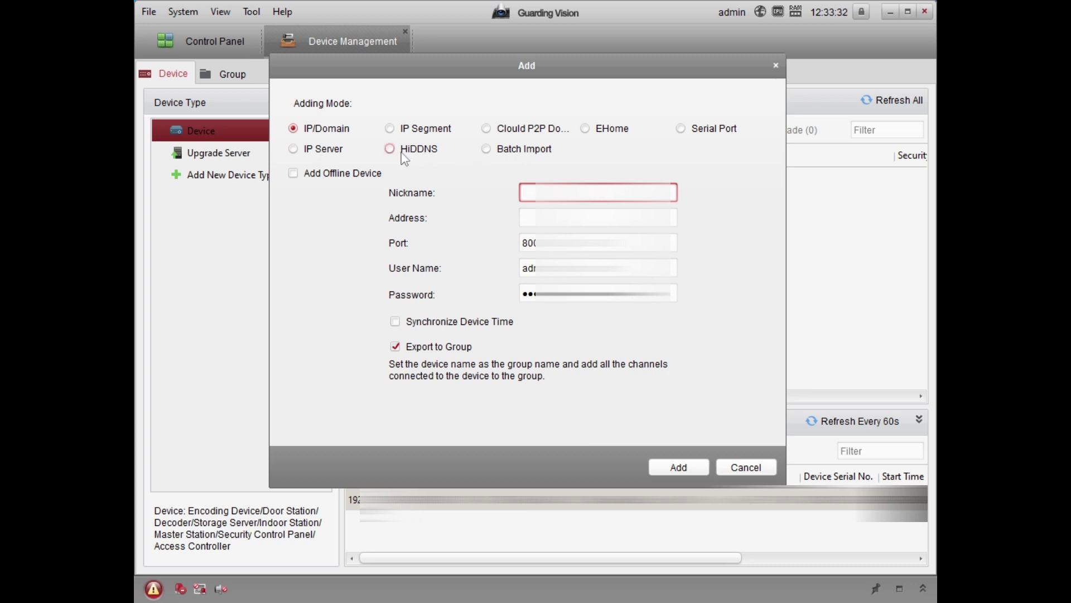
Try Cloud P2P and HiDDNS modes, return to IP/Domain, and enter nickname 'Te'.
{"action": "left_click", "coordinate": [491, 131]}
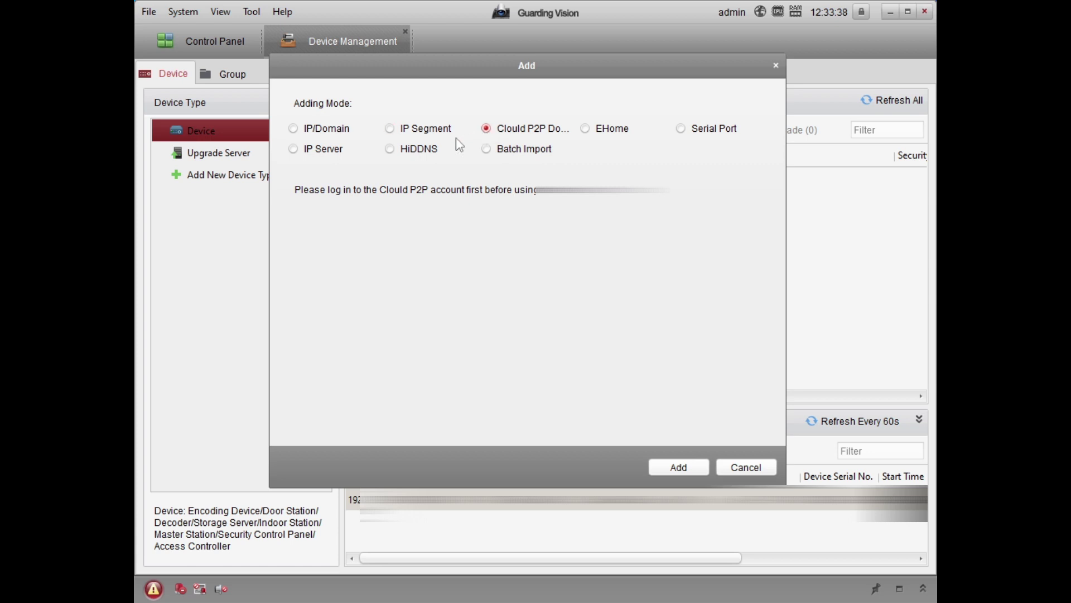
{"action": "left_click", "coordinate": [396, 152]}
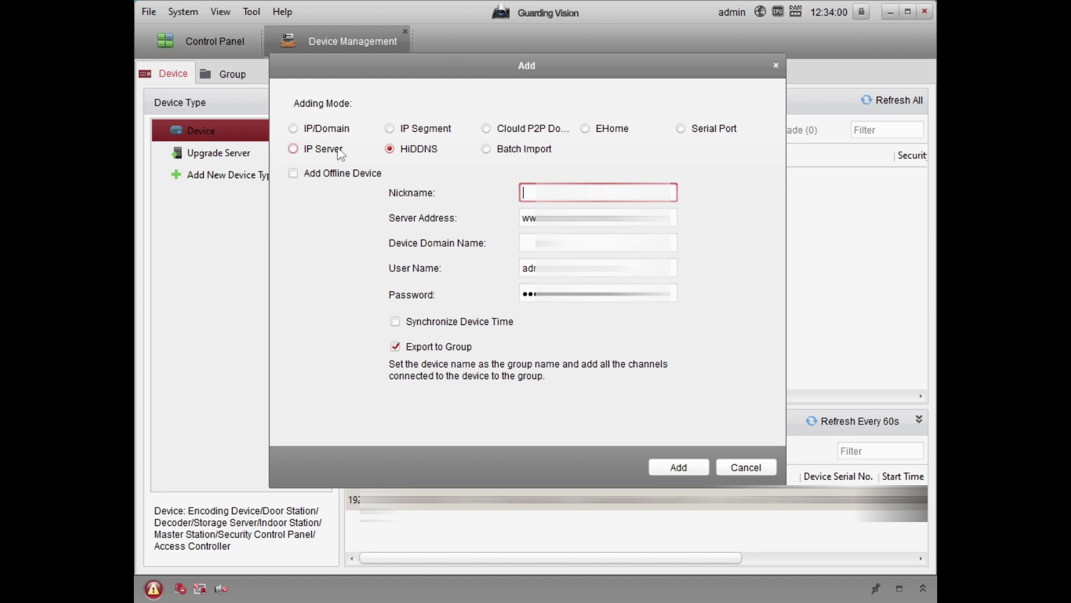
{"action": "left_click", "coordinate": [294, 129]}
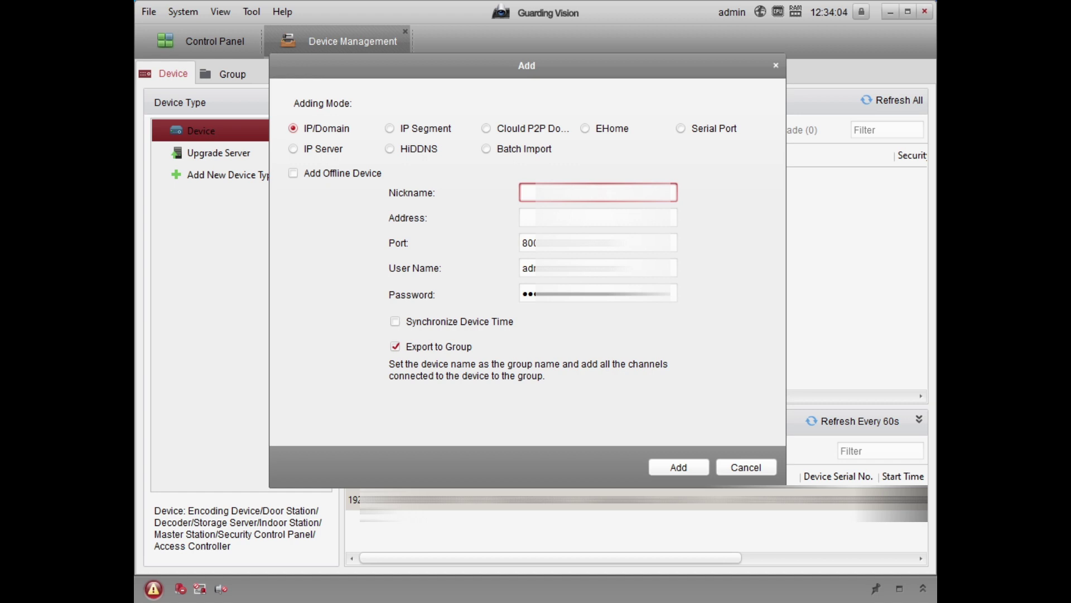
{"action": "type", "text": "Te"}
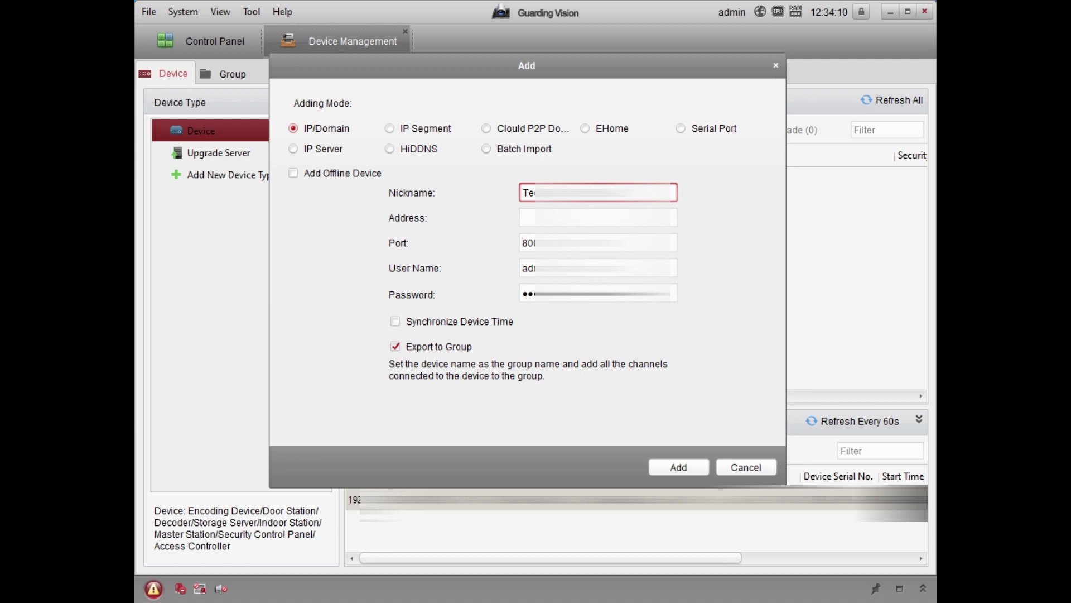
{"action": "key", "text": "Tab"}
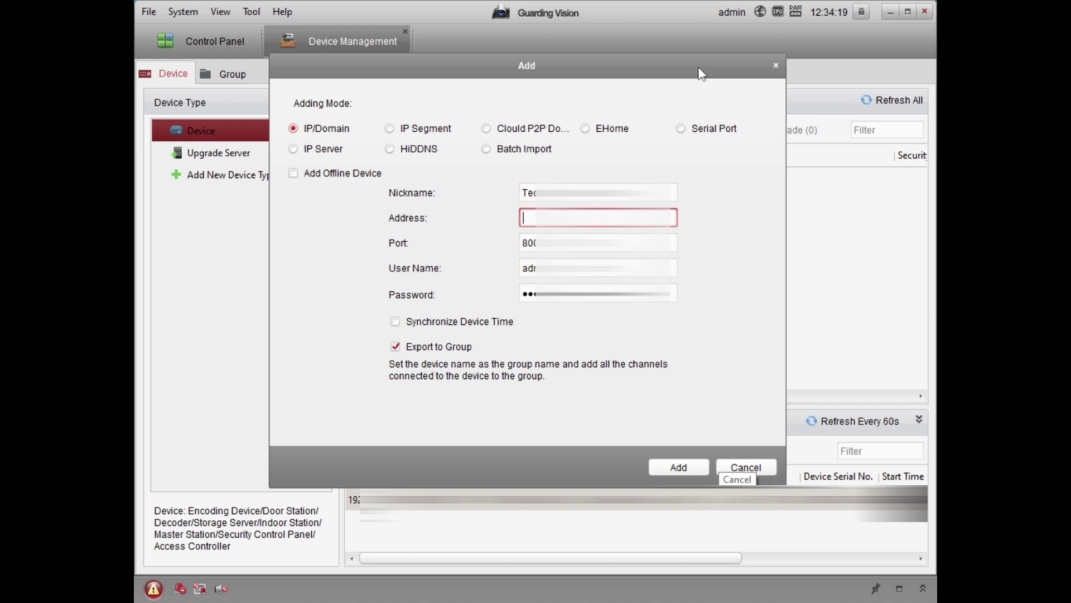
Close the Add dialog without adding anything, then reopen the add-device form.
{"action": "left_click", "coordinate": [777, 71]}
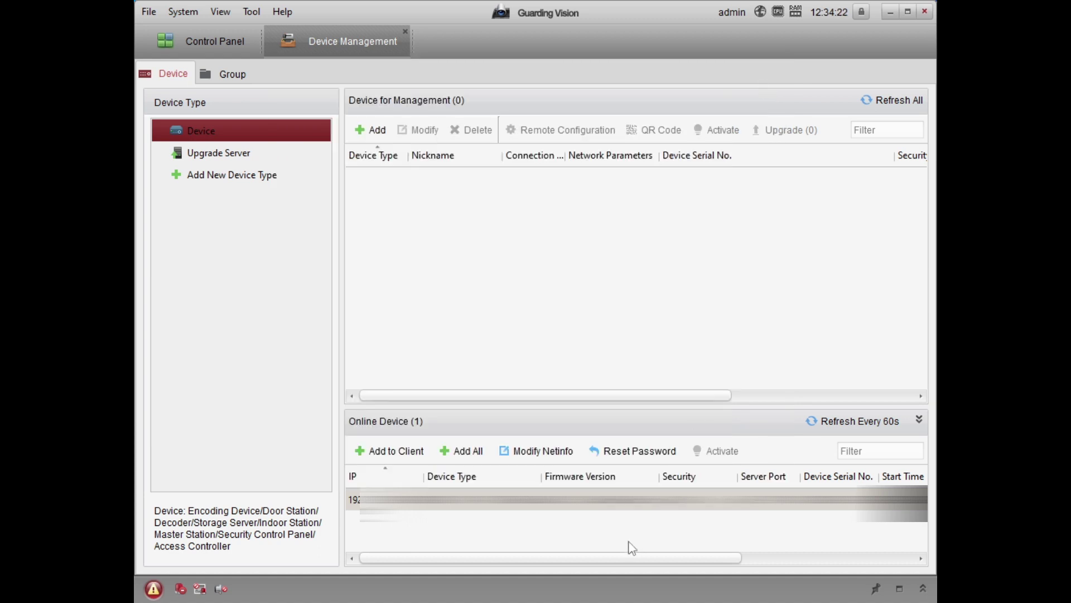
{"action": "left_click_drag", "start_coordinate": [616, 556], "coordinate": [553, 557]}
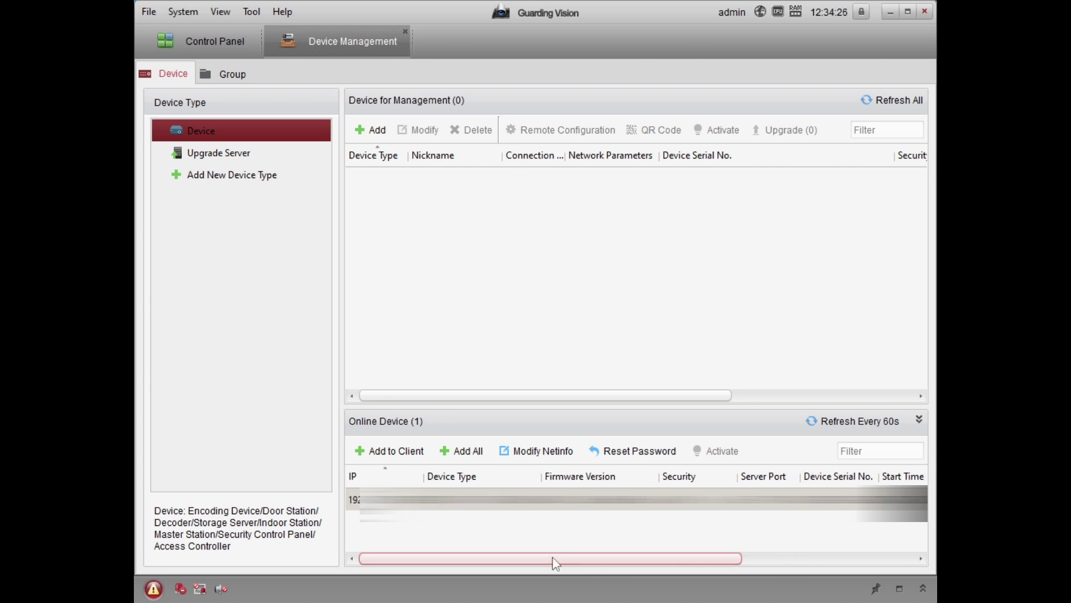
{"action": "left_click", "coordinate": [373, 130]}
Add the device by IP/Domain with nickname 'Tes', its IP address, user 'adm' and password.
{"action": "left_click", "coordinate": [528, 192]}
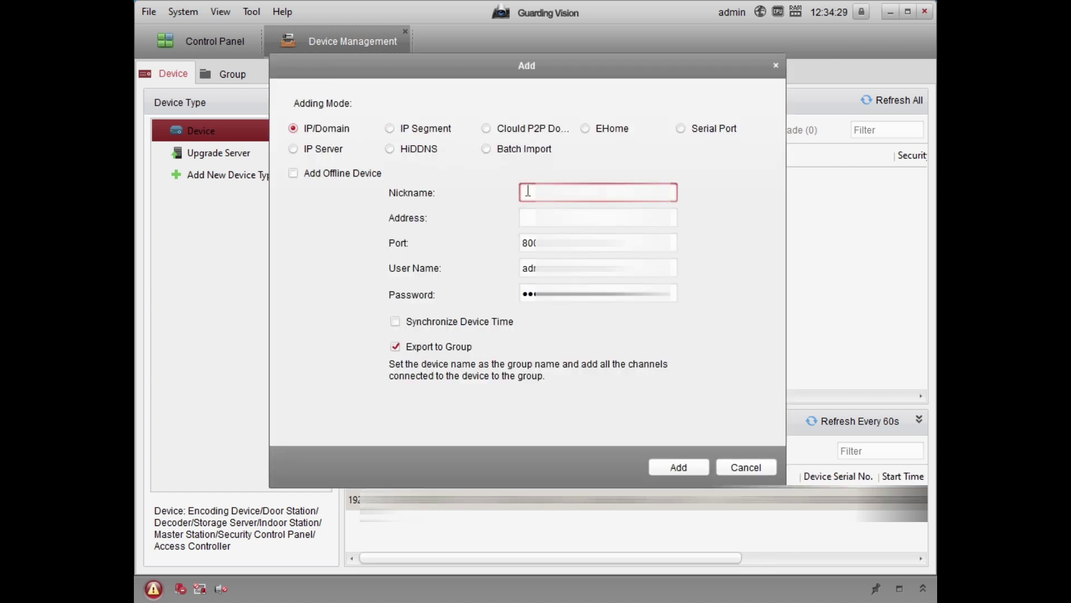
{"action": "type", "text": "Tes"}
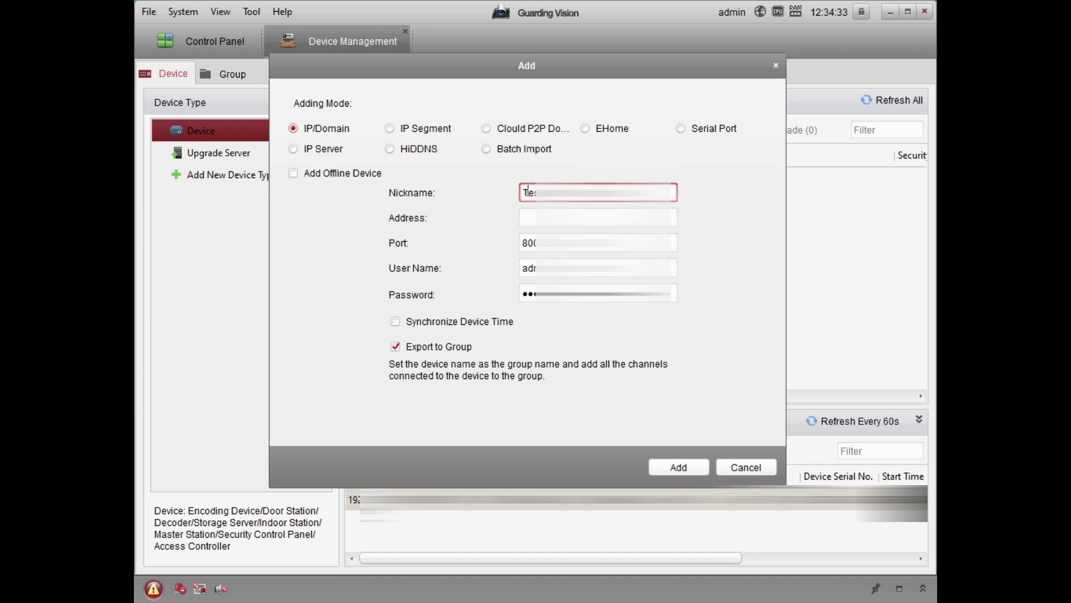
{"action": "left_click", "coordinate": [534, 216]}
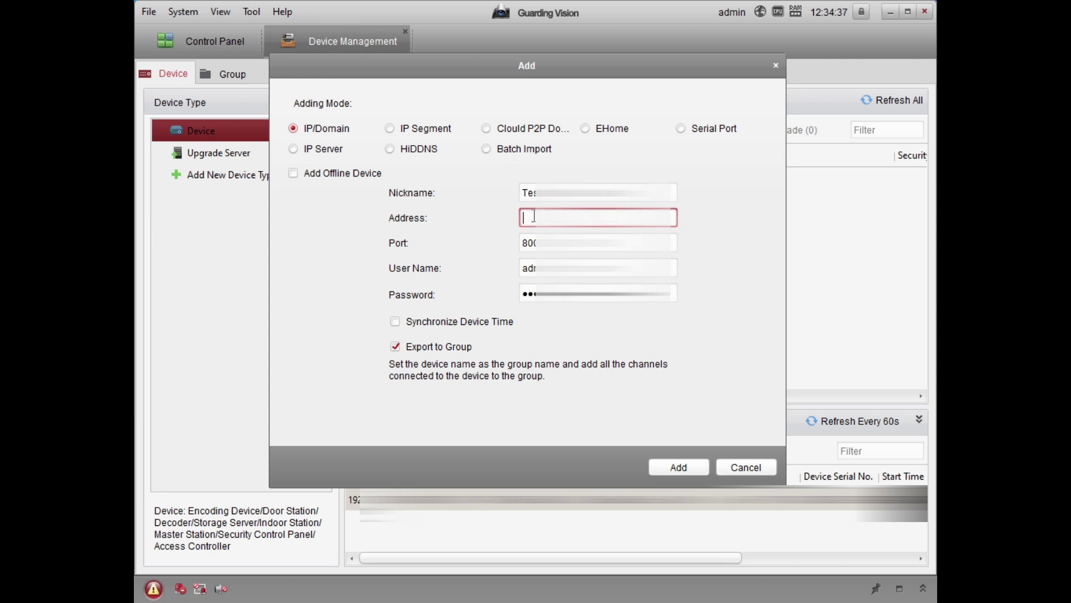
{"action": "type", "text": "19"}
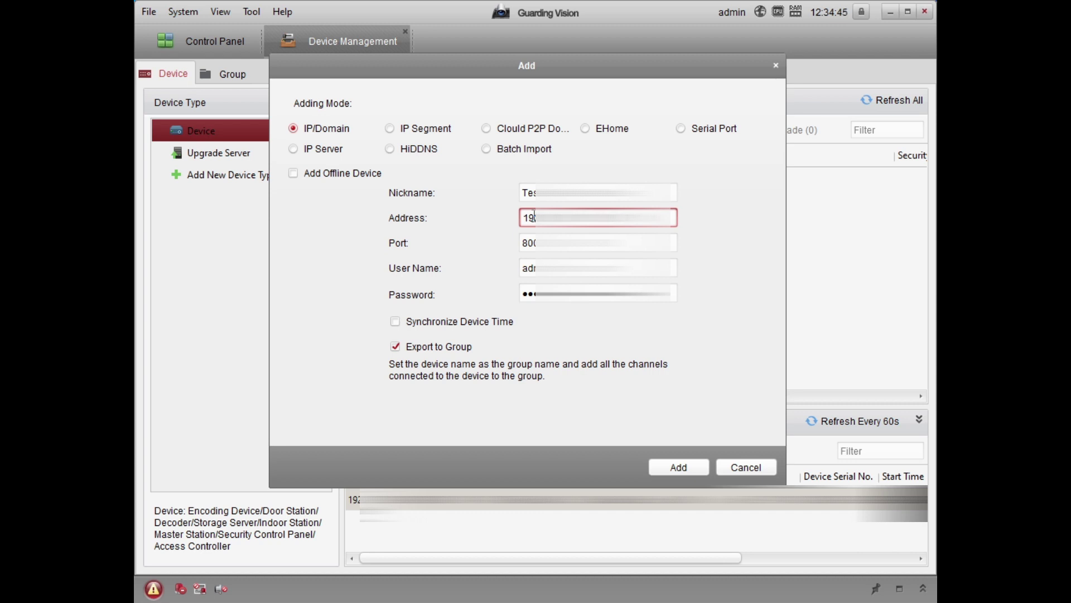
{"action": "key", "text": "Tab"}
{"action": "key", "text": "Tab"}
{"action": "type", "text": "a"}
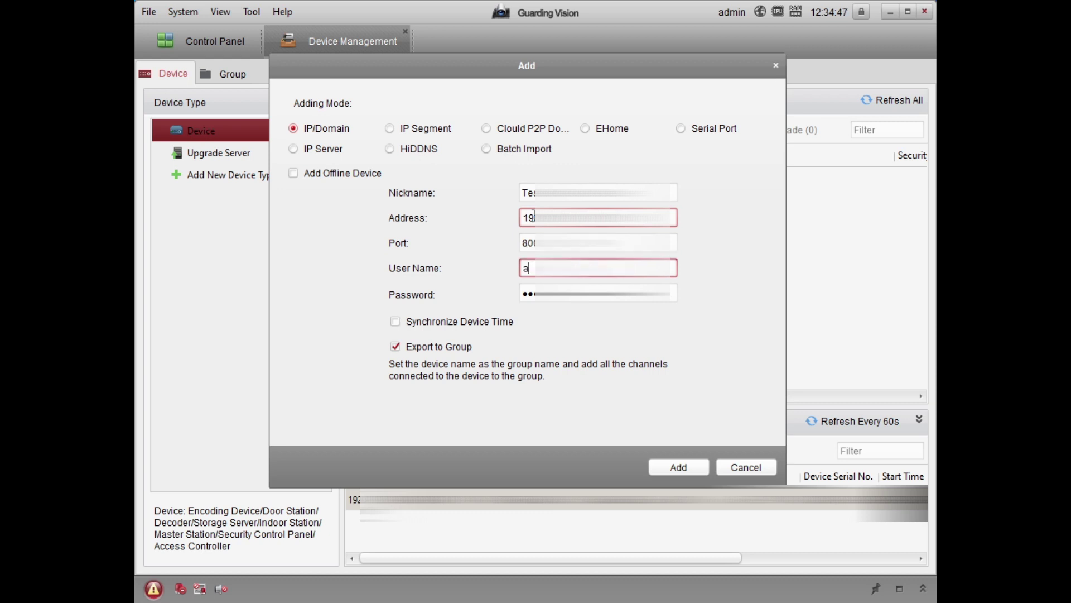
{"action": "type", "text": "dm"}
{"action": "key", "text": "Tab"}
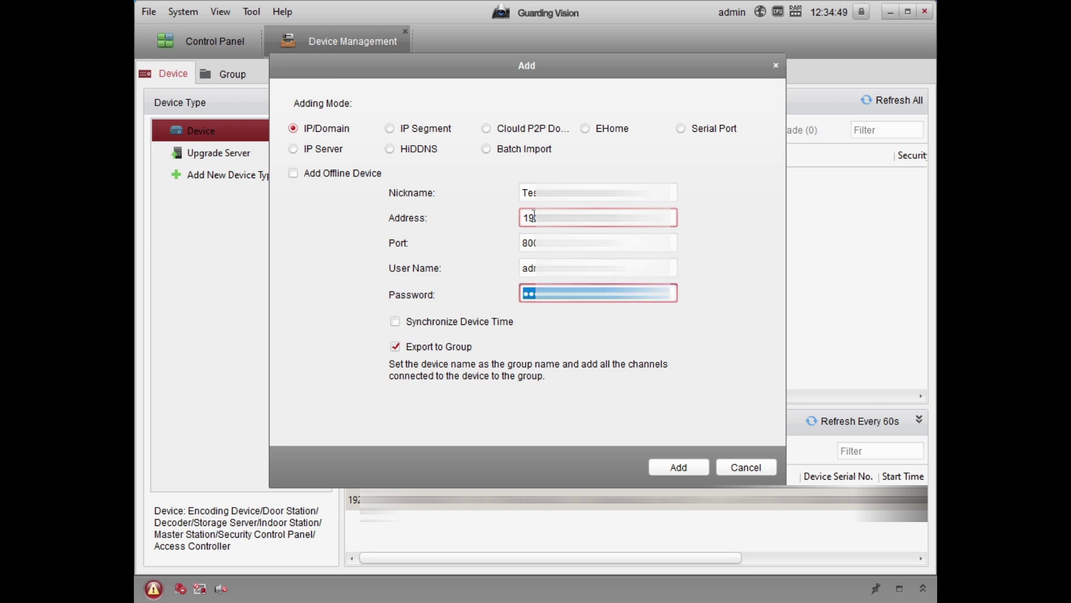
{"action": "type", "text": "***"}
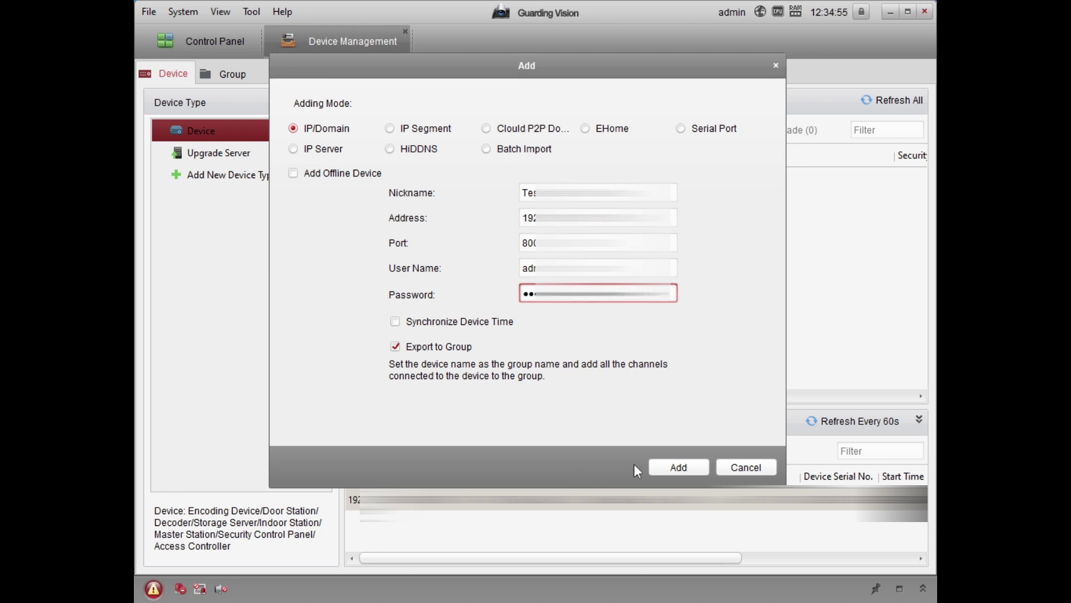
{"action": "left_click", "coordinate": [660, 475]}
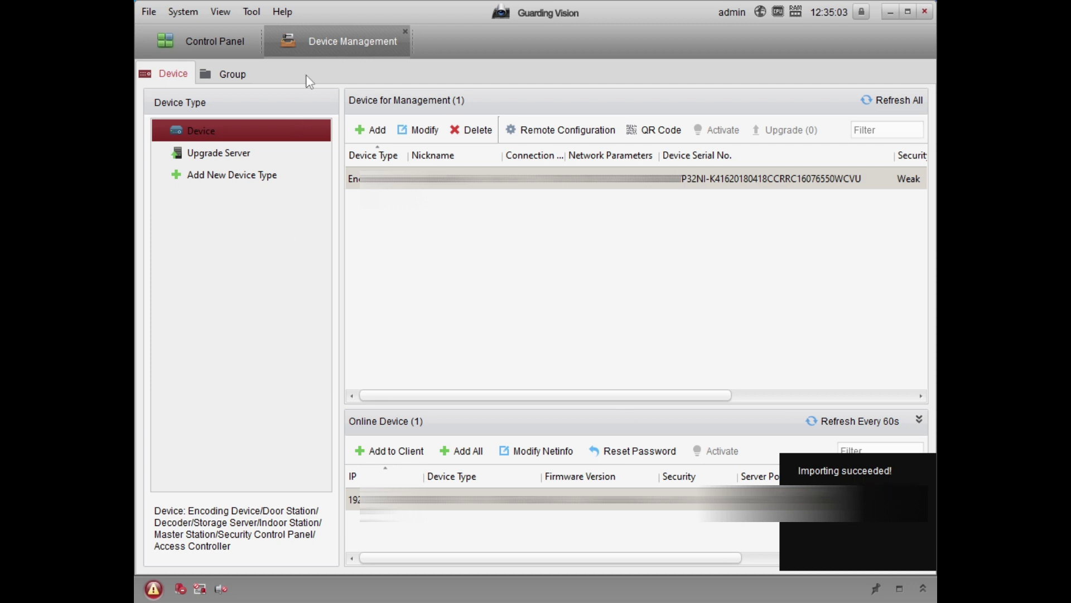
Drag IP Camera1_TestDevice onto the first Main View tile and enlarge its live feed.
{"action": "left_click", "coordinate": [198, 42]}
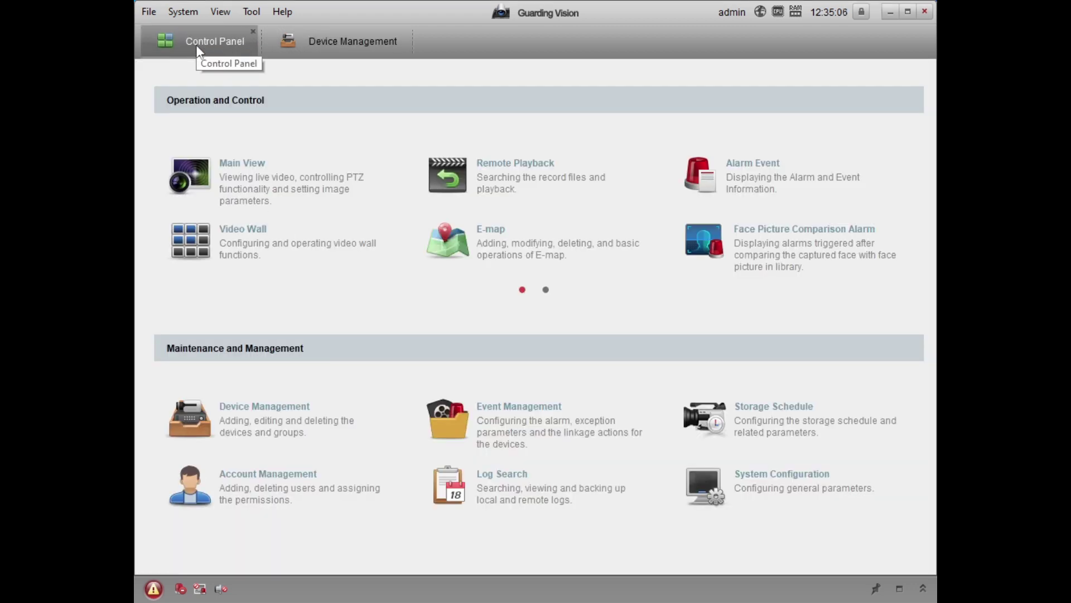
{"action": "left_click", "coordinate": [246, 185]}
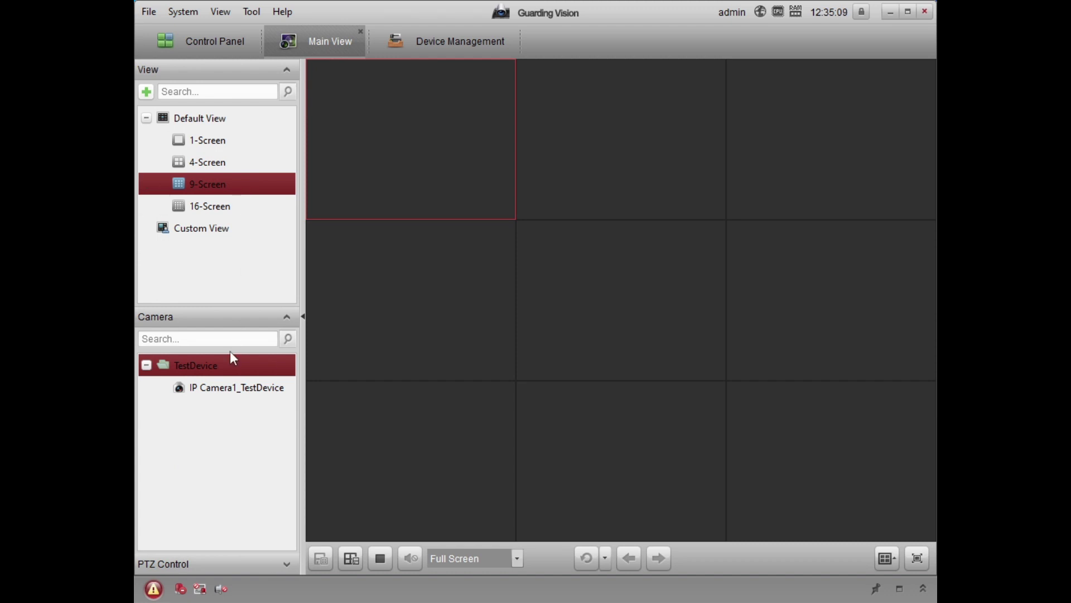
{"action": "left_click", "coordinate": [232, 391]}
{"action": "left_click_drag", "start_coordinate": [232, 390], "coordinate": [429, 152]}
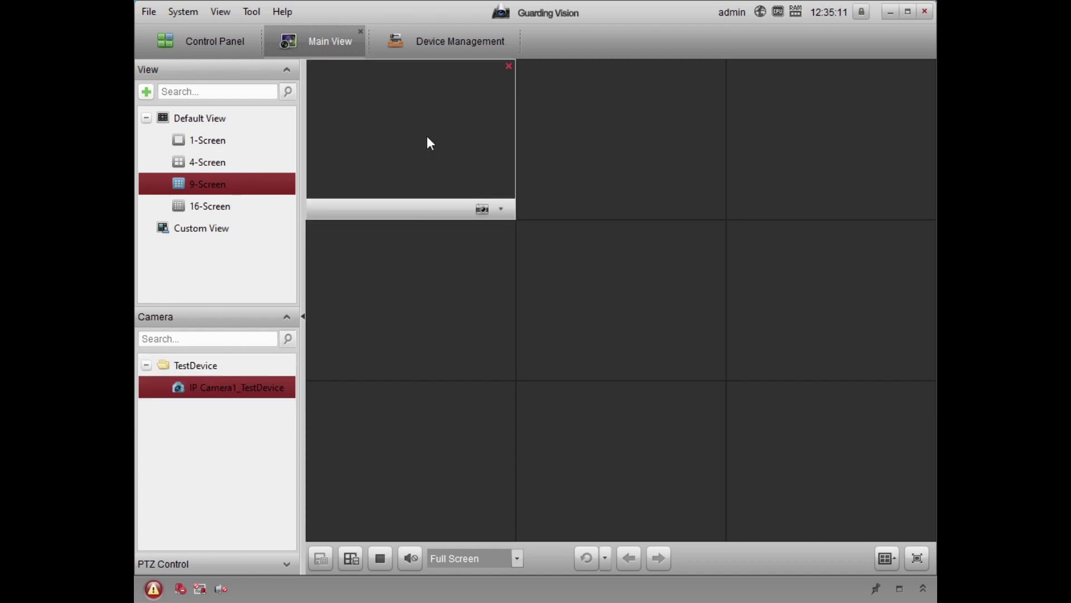
{"action": "double_click", "coordinate": [427, 138]}
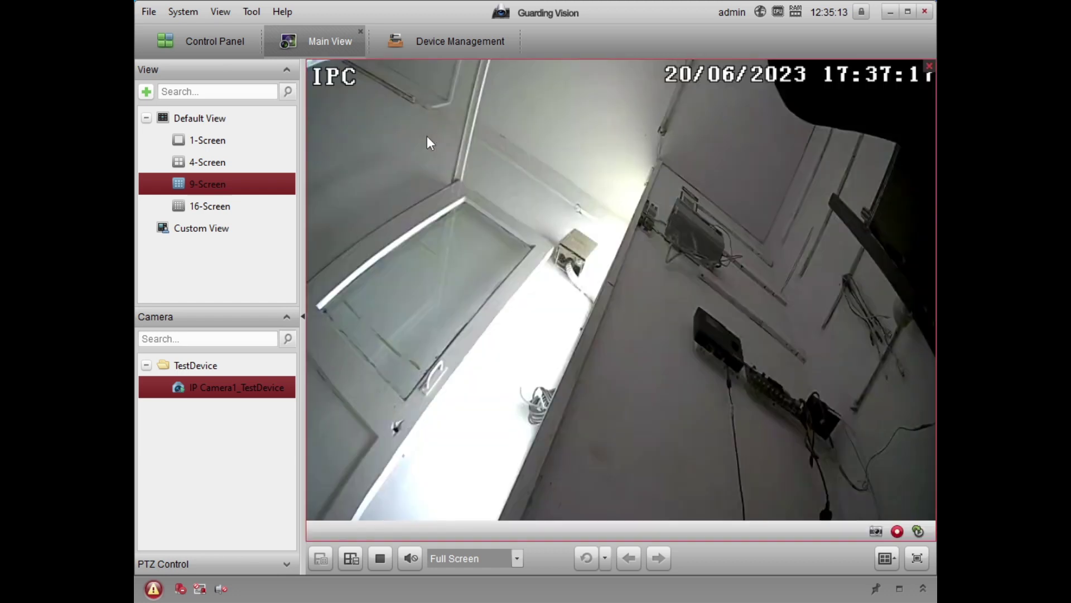